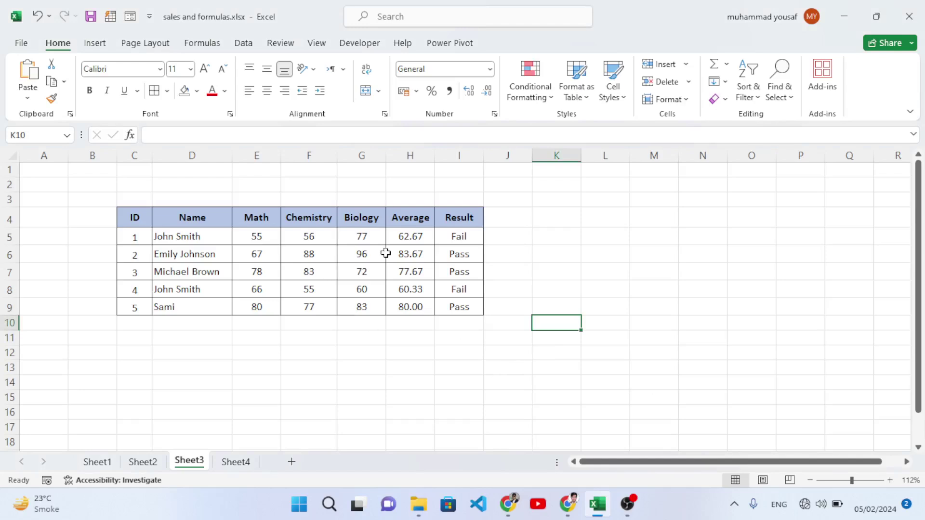
Examine the subject marks, averages and results in the first two student rows of the table
click(413, 235)
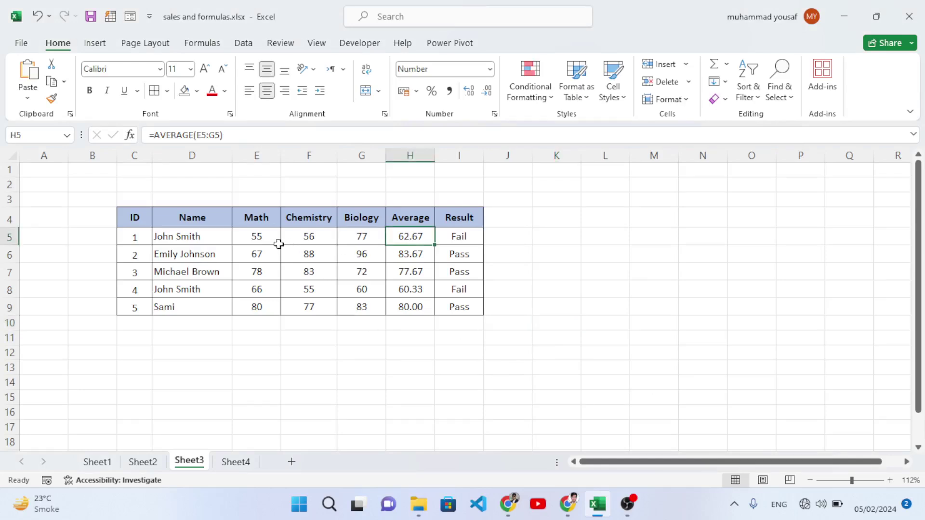
click(205, 243)
drag(206, 244, 291, 241)
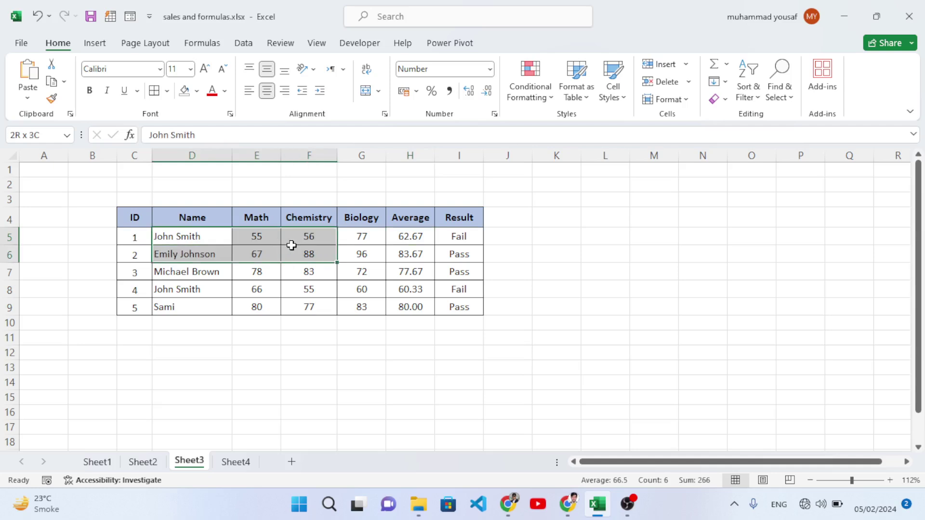
click(287, 241)
drag(131, 240, 341, 239)
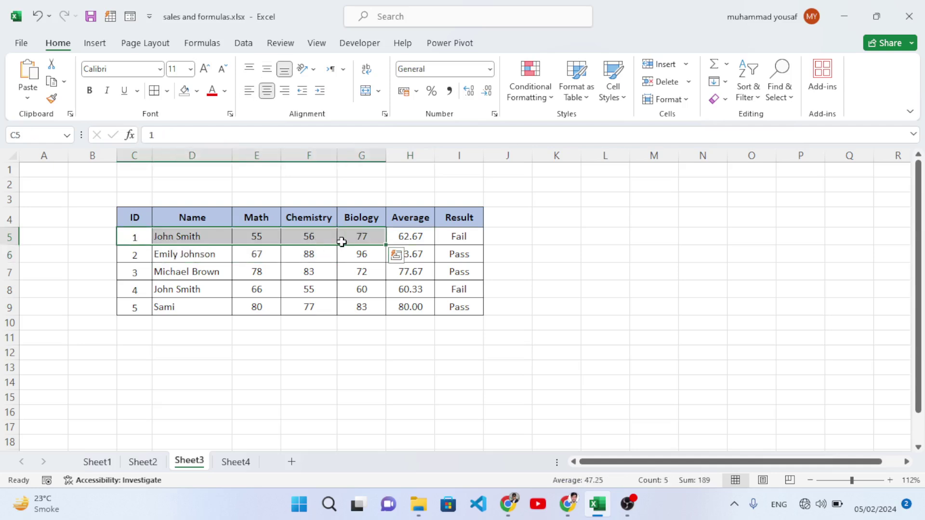
click(343, 238)
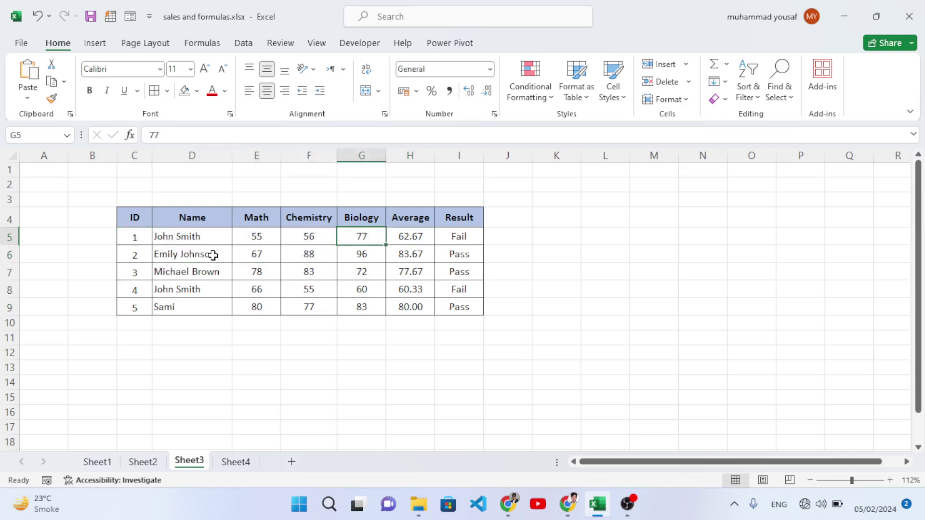
click(188, 256)
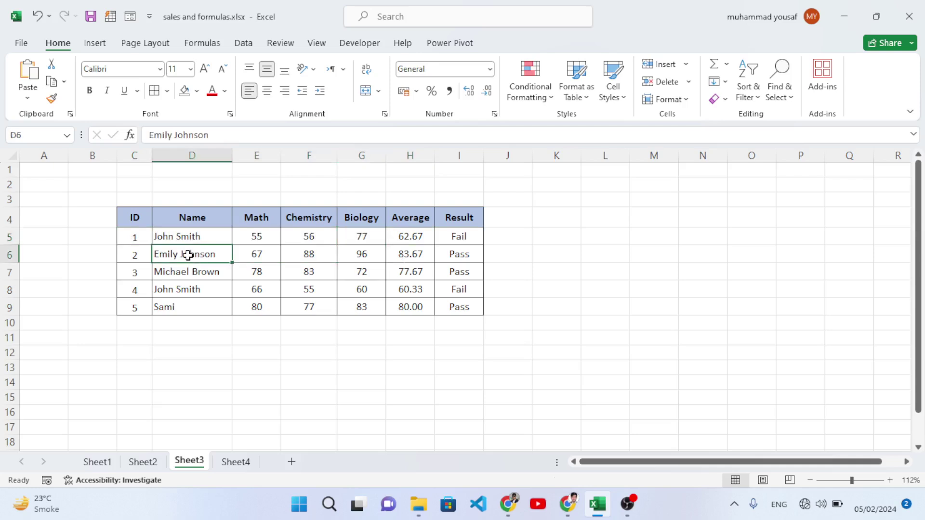
click(446, 251)
click(407, 253)
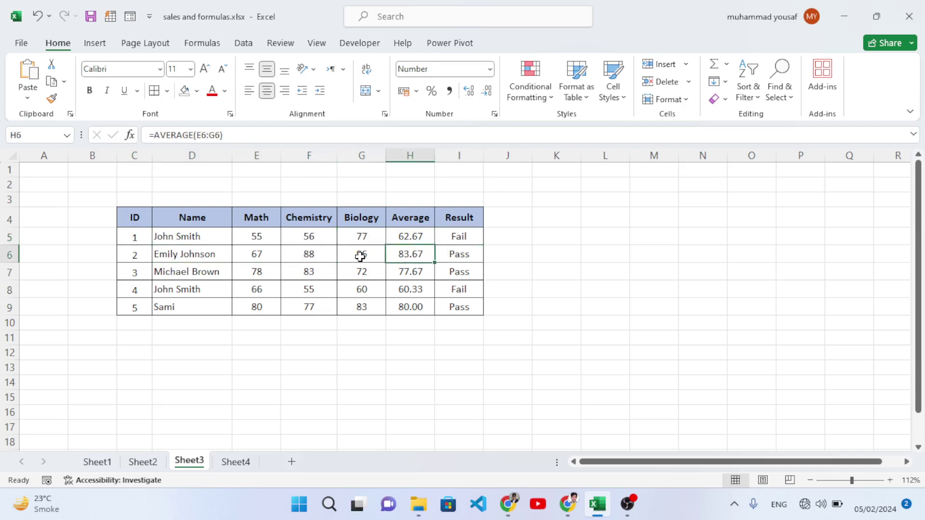
click(361, 258)
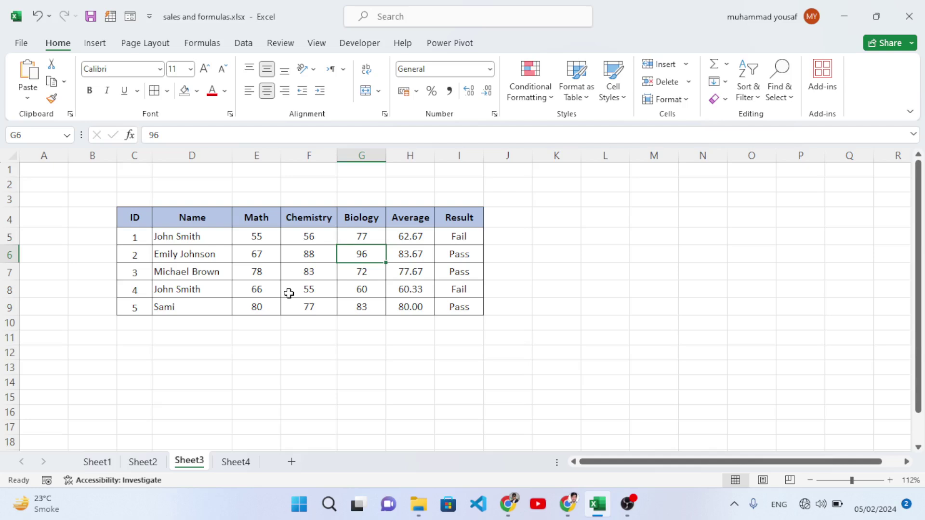
Enter the formula =I5="Fail" in cell K5 to test the first student's result
click(568, 269)
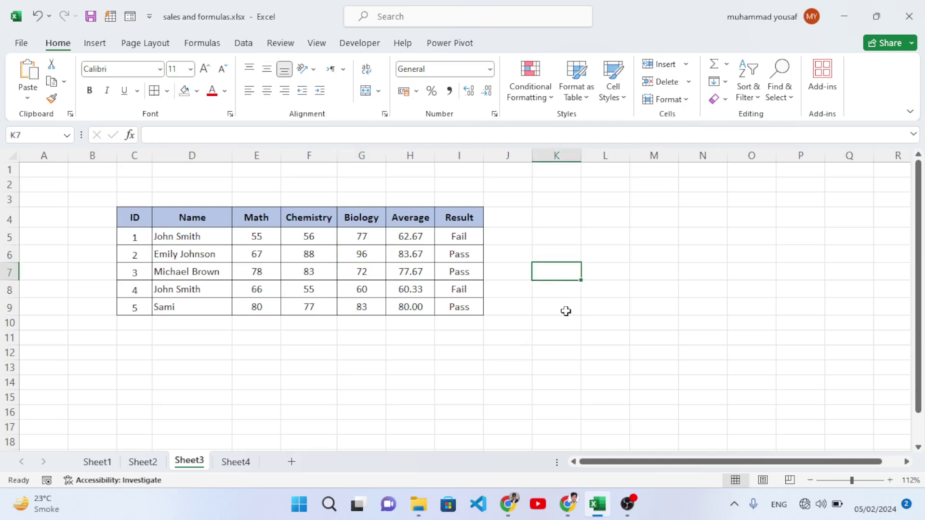
click(555, 241)
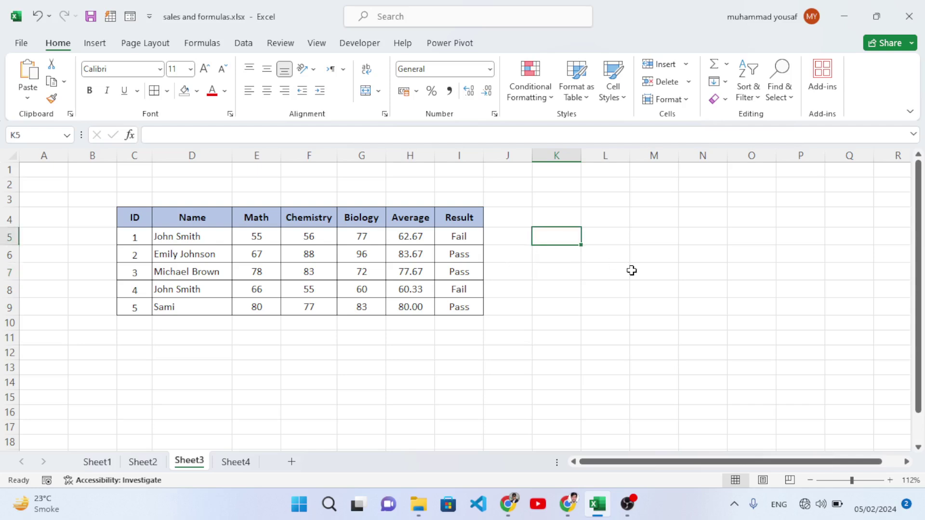
text(=)
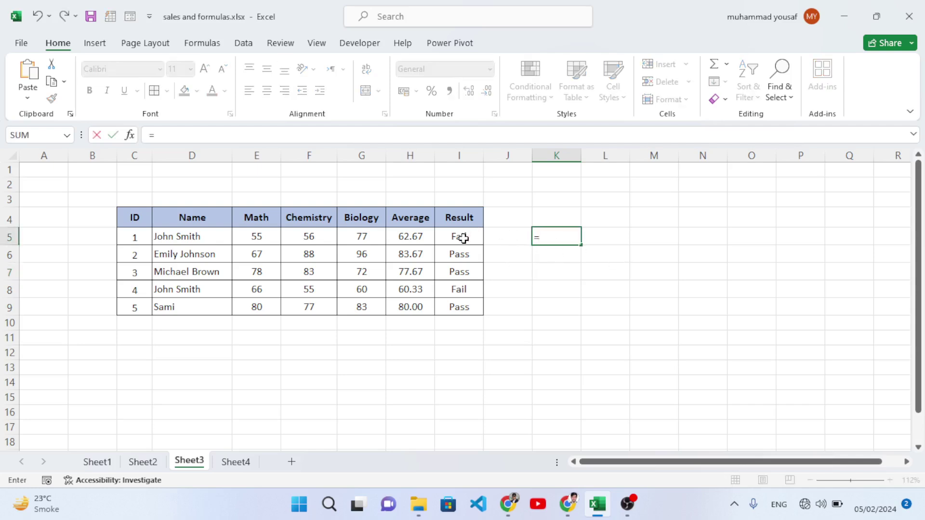
click(463, 237)
text(="Fail)
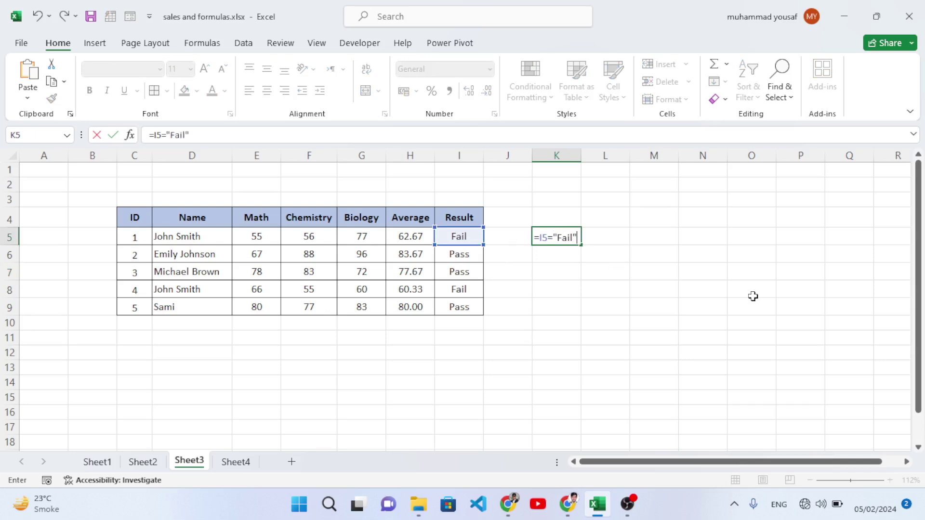
key(Return)
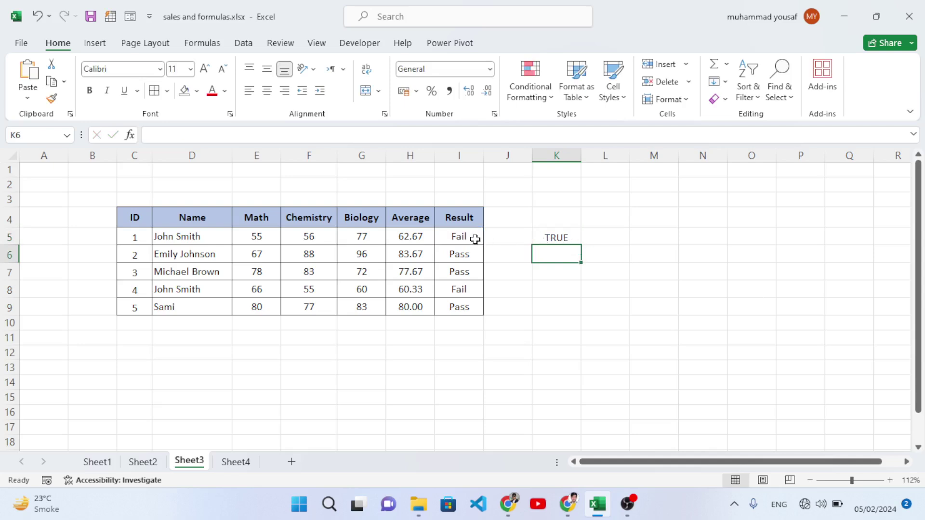
Fill the K5 formula down through K9 and check the copies against the Result column
click(544, 238)
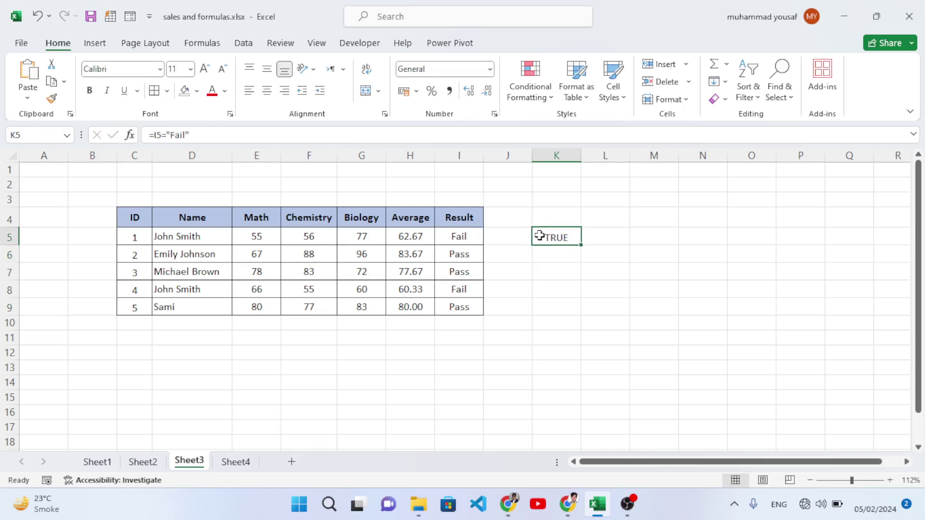
drag(583, 245, 579, 315)
click(558, 255)
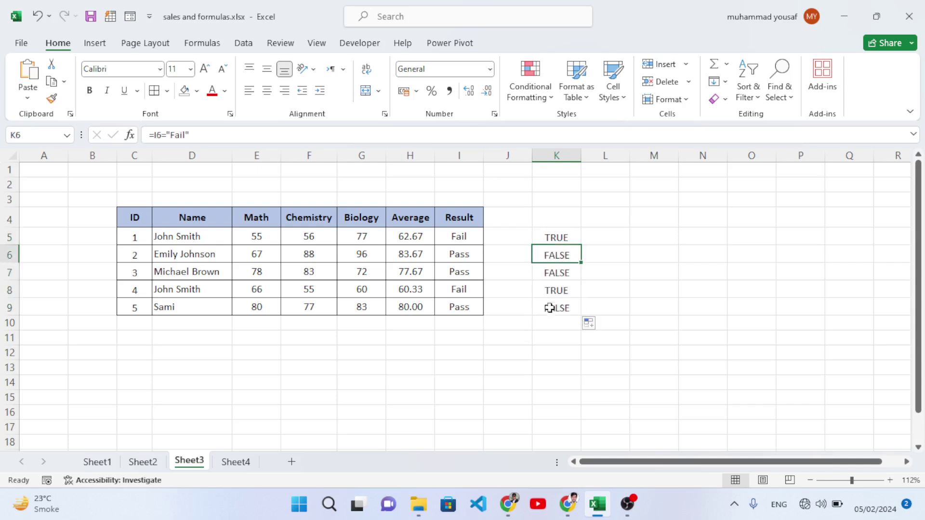
drag(470, 256, 465, 268)
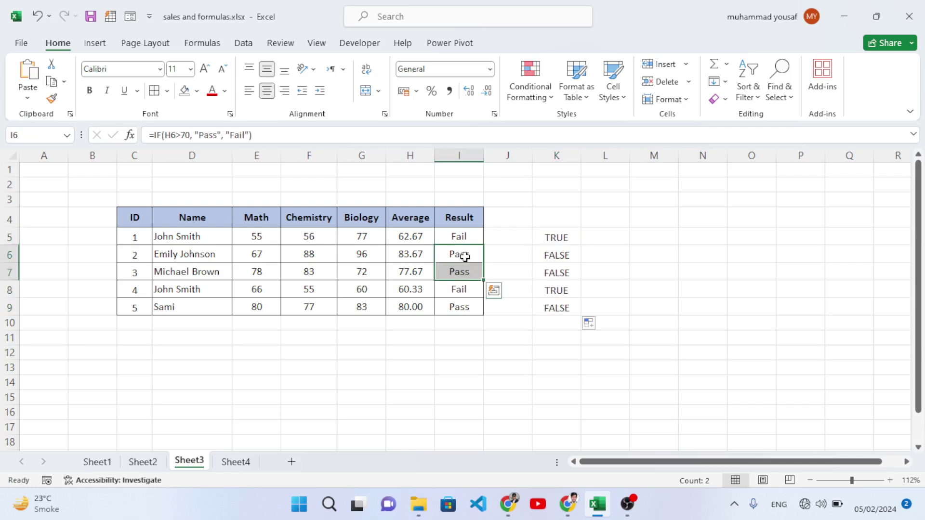
click(555, 239)
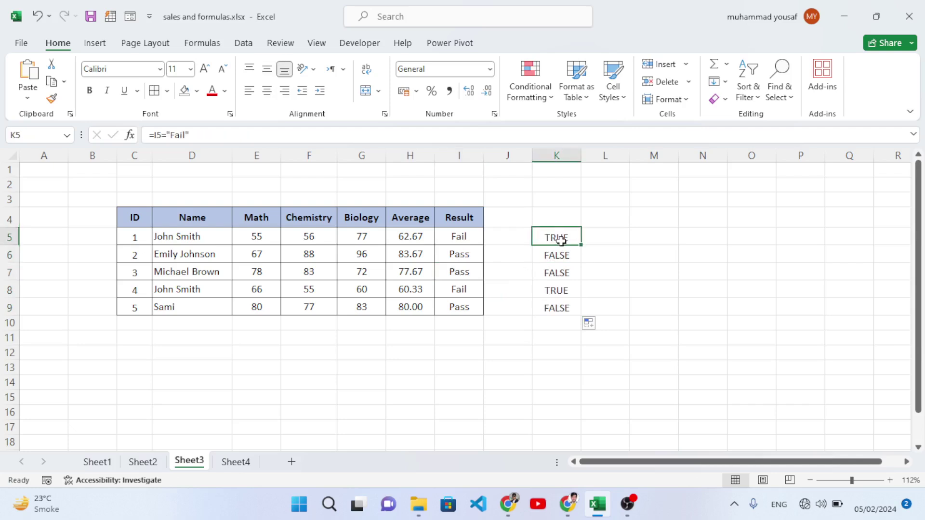
click(555, 257)
click(558, 238)
click(555, 256)
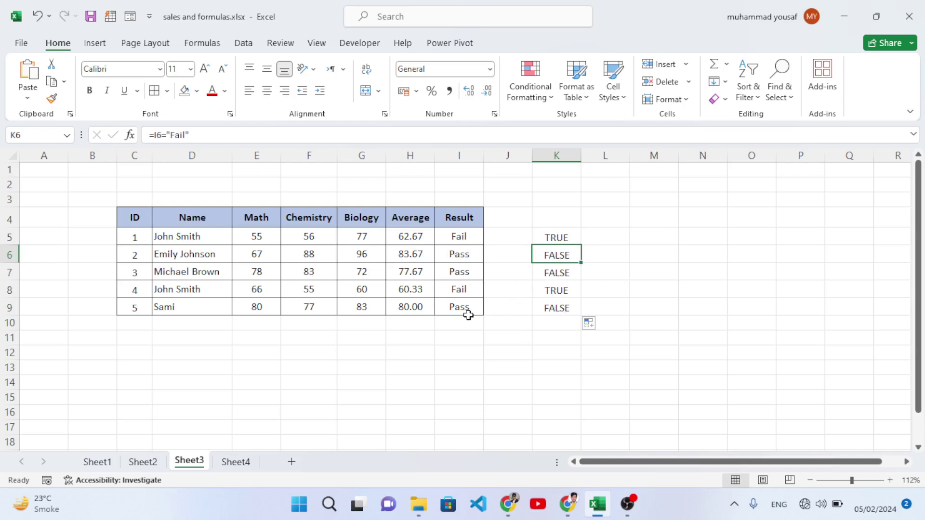
Copy the K5 formula across into L5 and inspect which cell the copy references
click(552, 239)
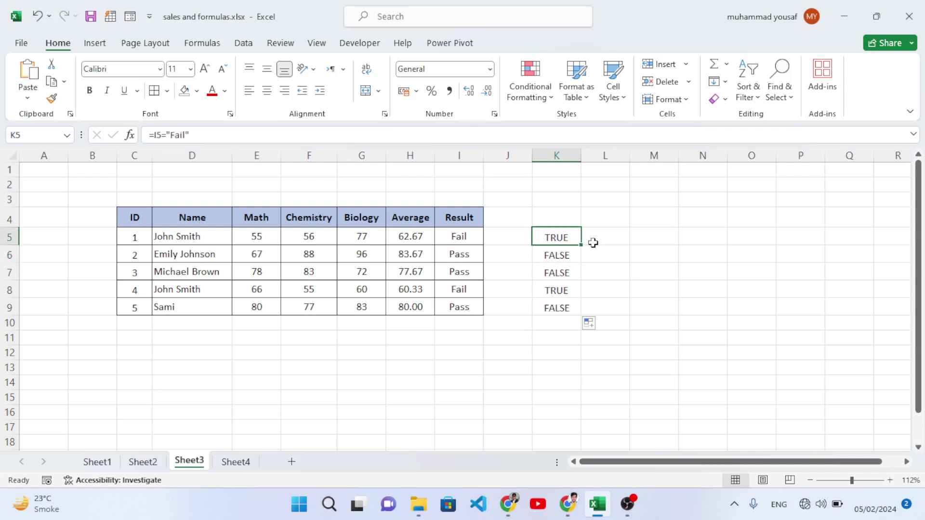
drag(583, 247, 615, 247)
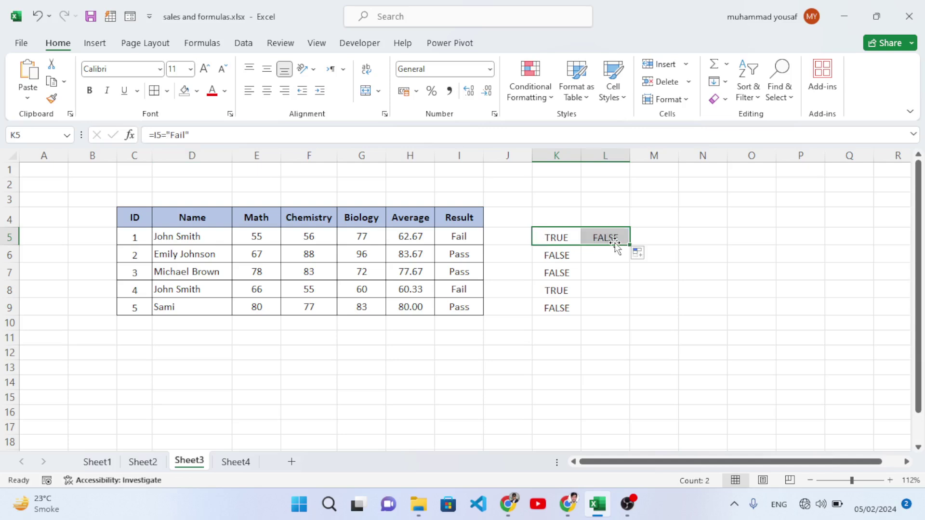
click(612, 254)
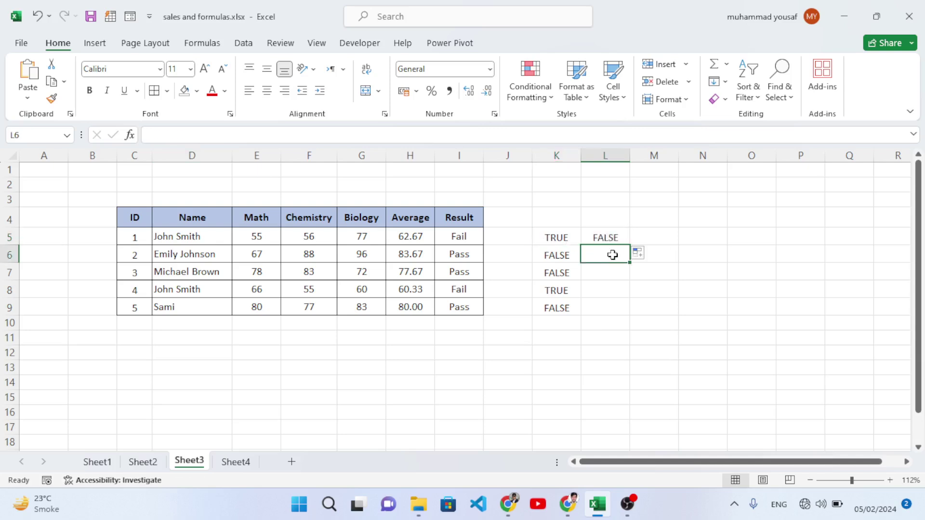
click(503, 240)
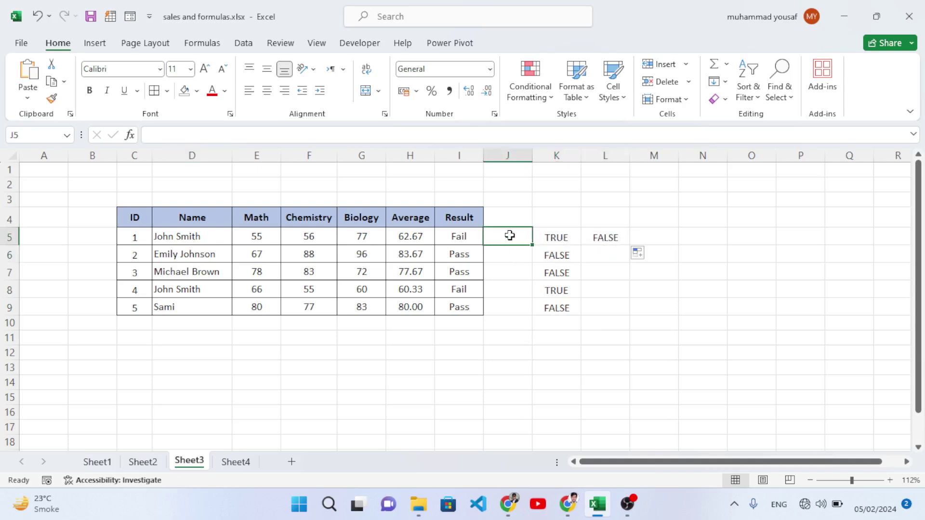
click(600, 237)
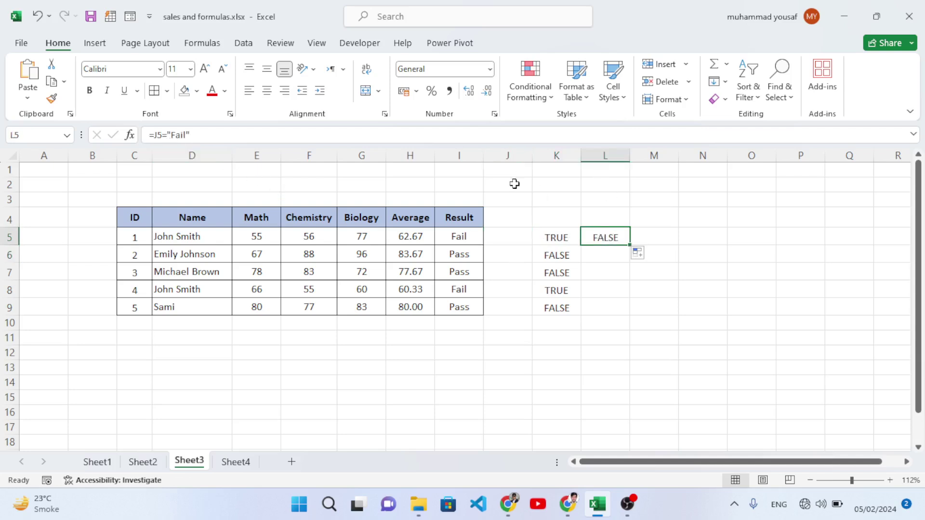
click(508, 234)
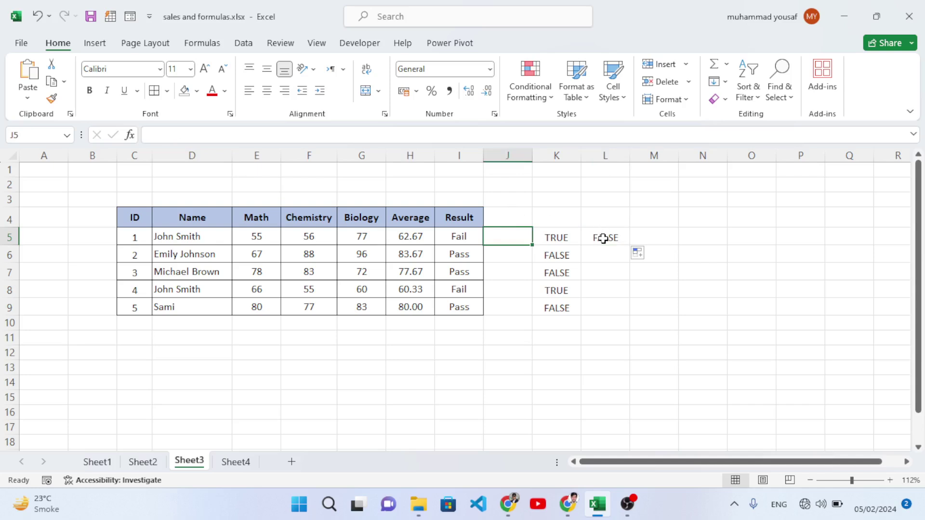
Delete the copied formula from cell L5
click(622, 237)
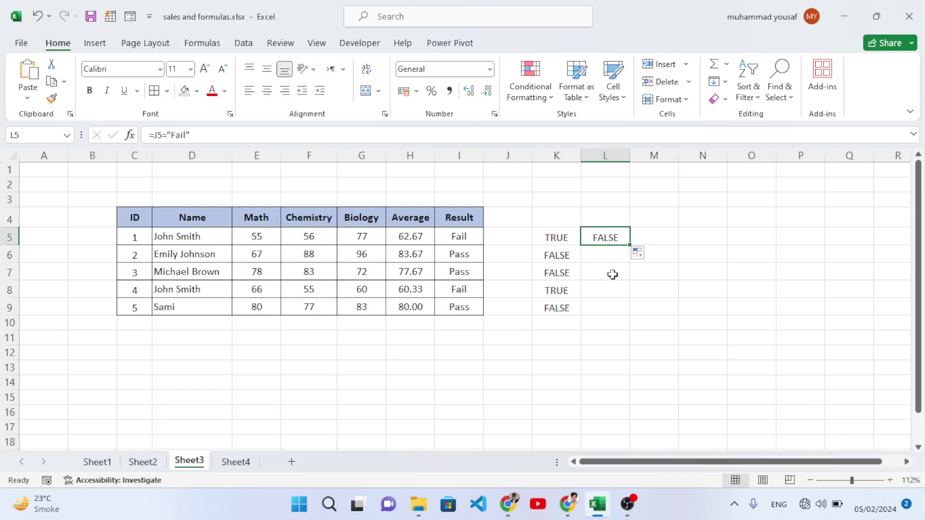
key(Delete)
click(612, 291)
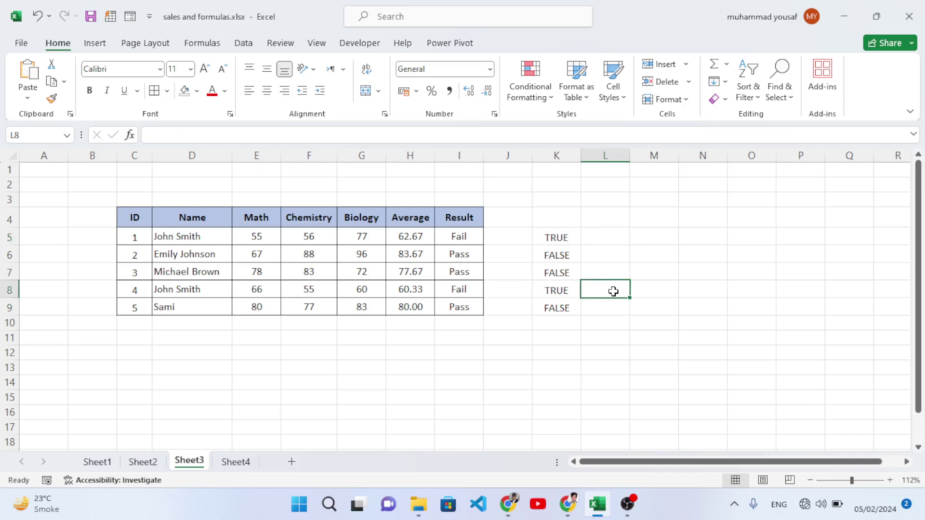
Make the reference in K5 absolute so the formula reads =$I$5="Fail"
click(574, 242)
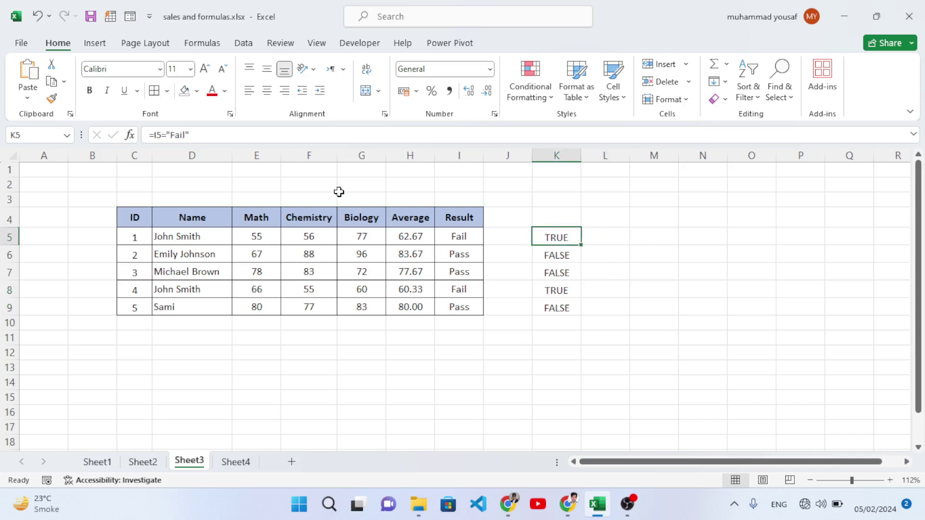
click(158, 135)
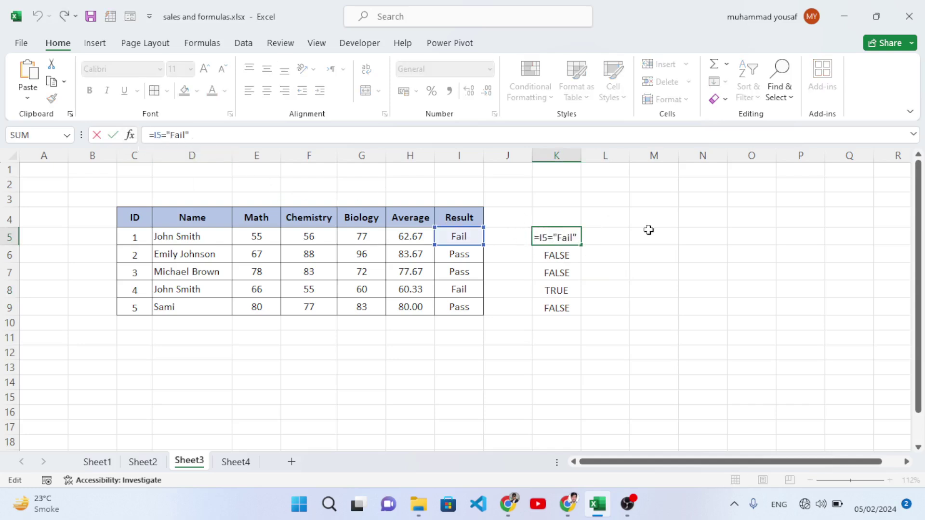
text($I)
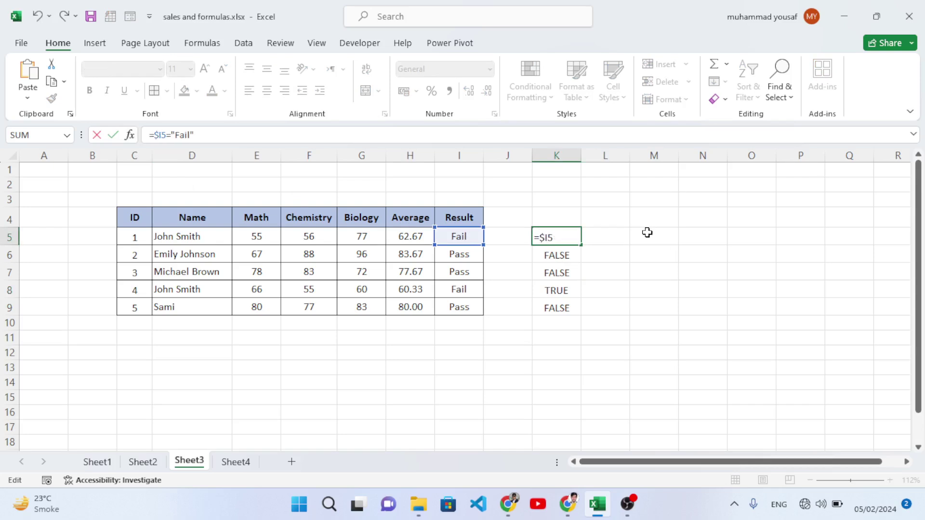
text($)
key(Return)
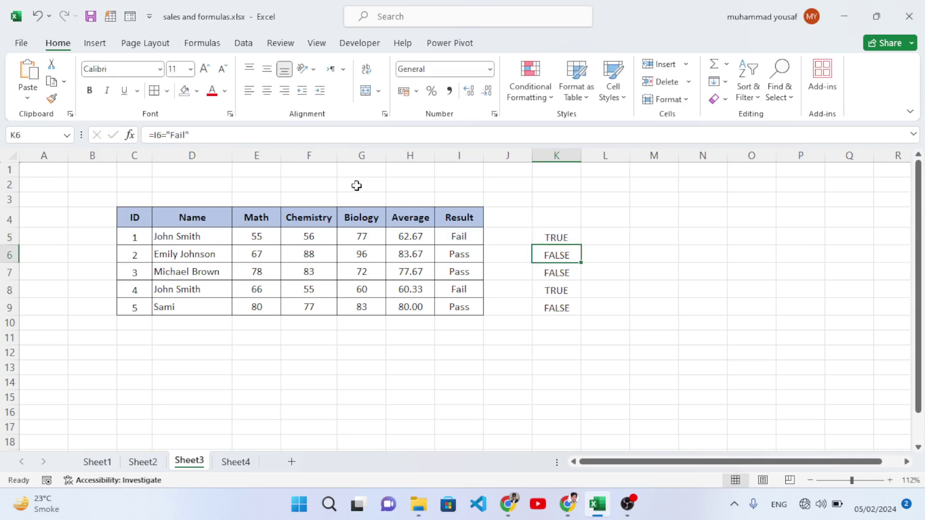
Fill the absolute-reference formula from K5 down through K9 and inspect the reference in each copy
click(541, 239)
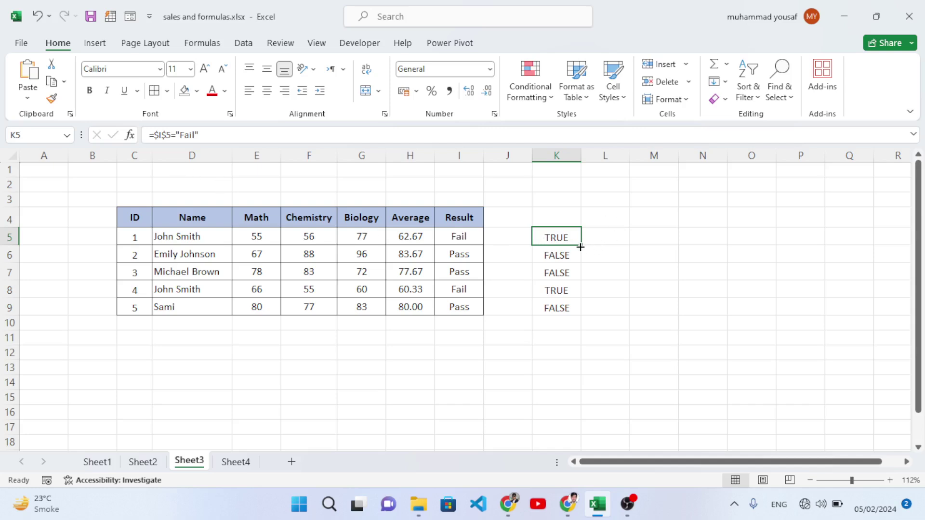
drag(580, 247, 577, 309)
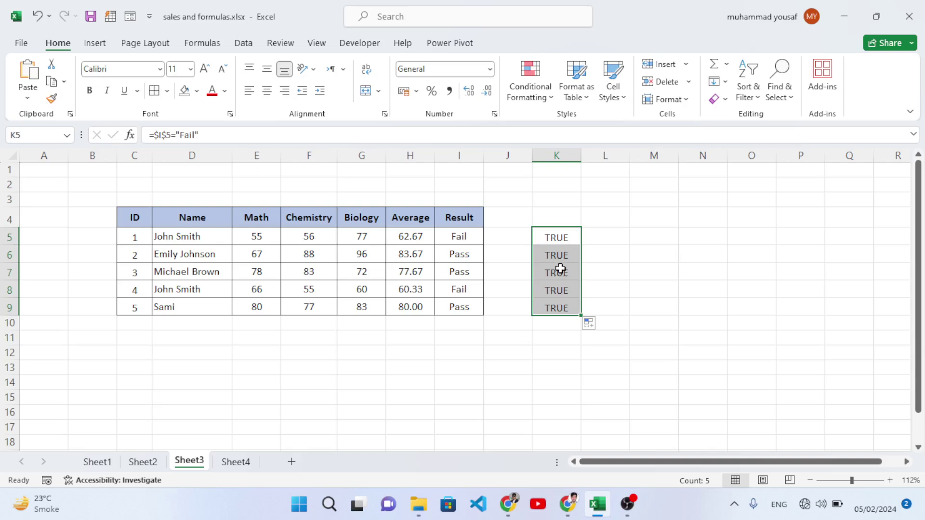
click(558, 254)
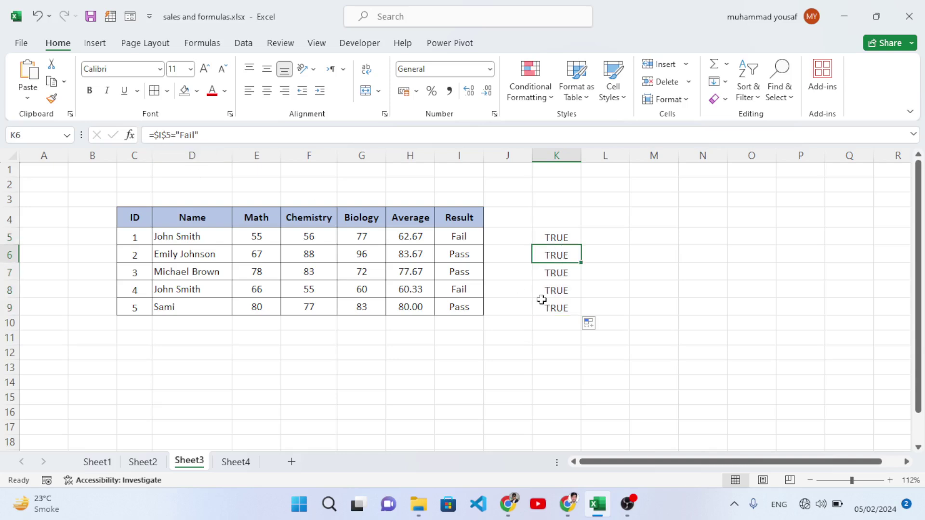
click(549, 272)
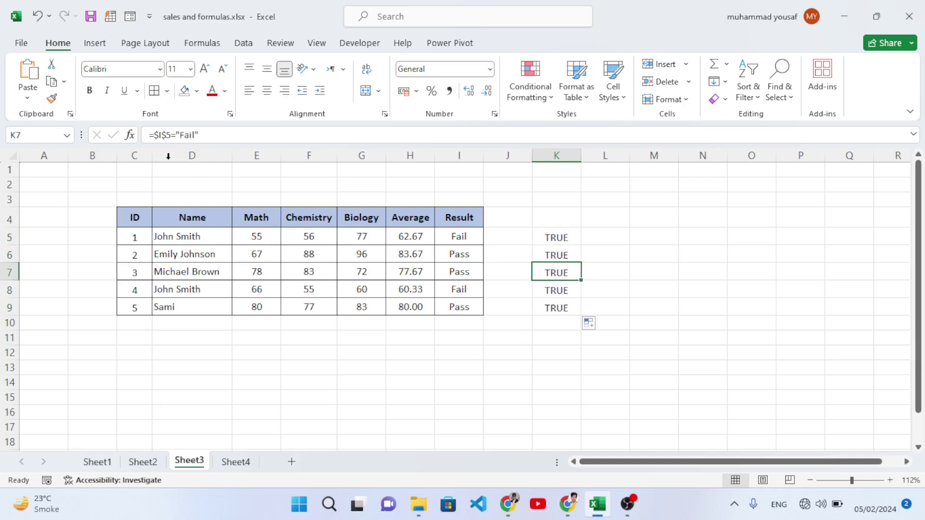
click(558, 290)
click(555, 308)
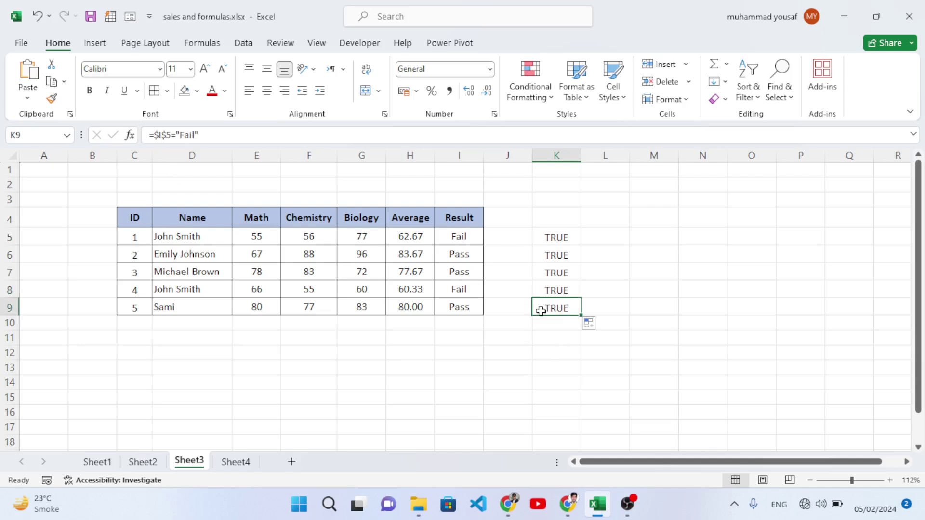
click(456, 237)
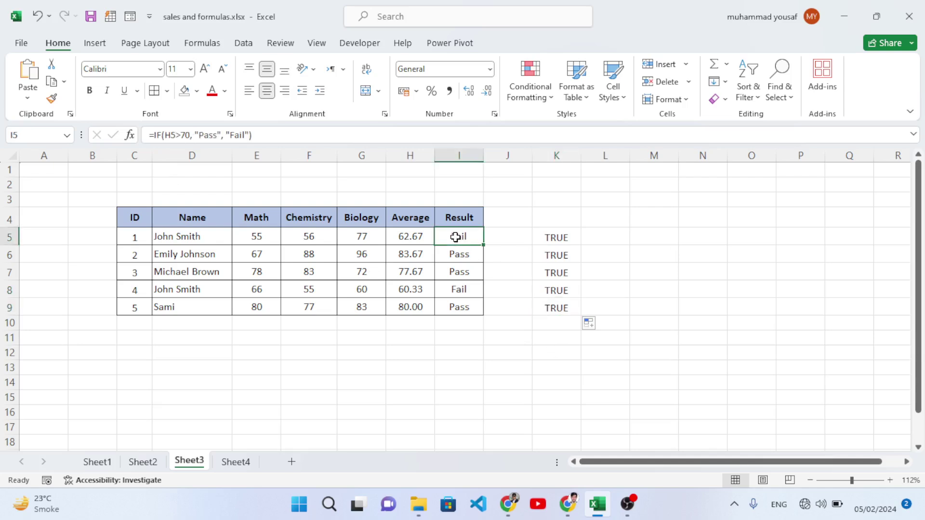
Copy the absolute-reference formula from K5 across through M5 and check it against result cell I5
click(569, 271)
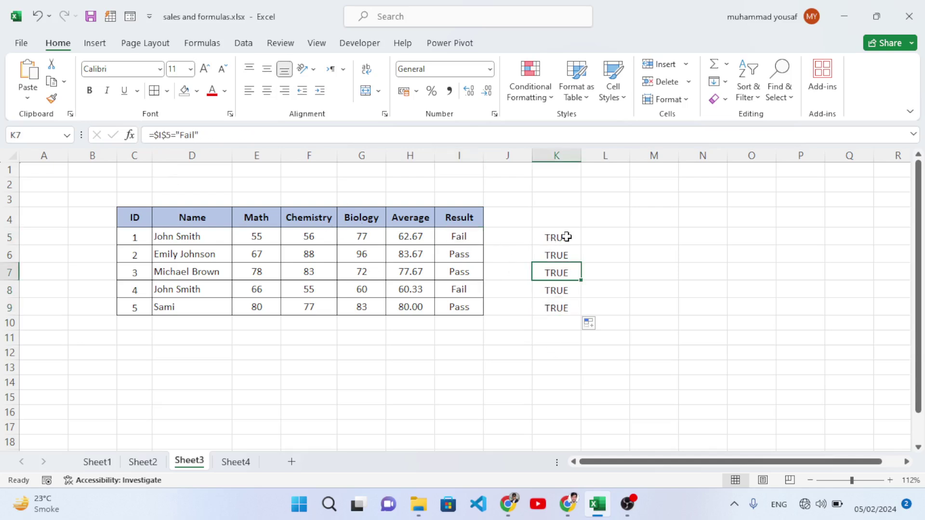
click(566, 237)
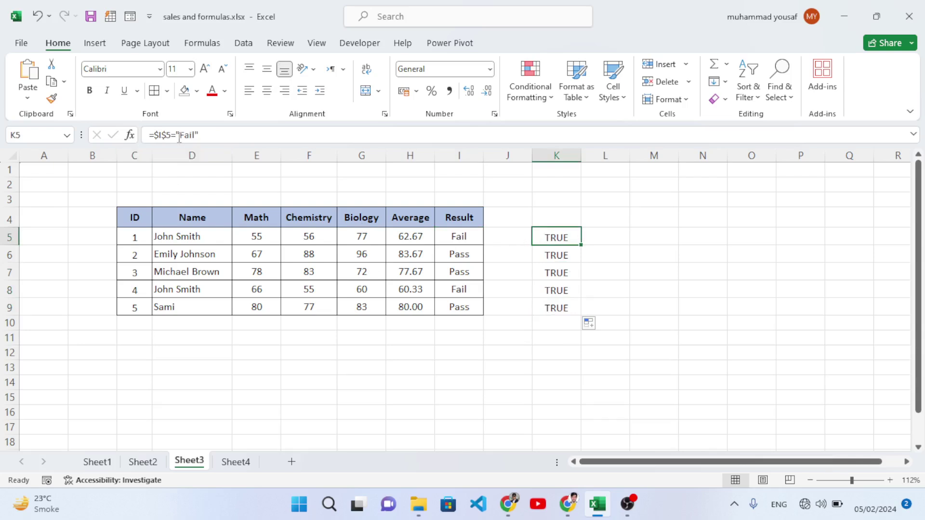
drag(581, 245, 678, 245)
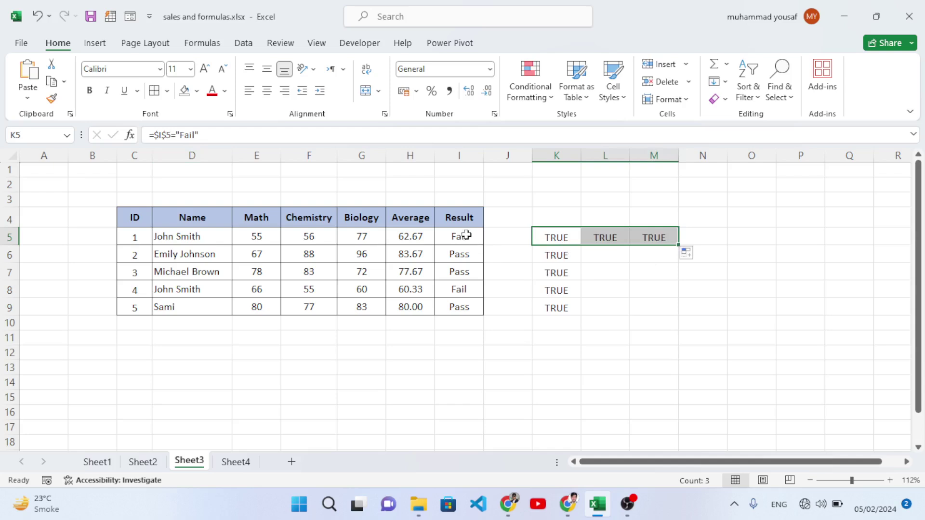
click(466, 235)
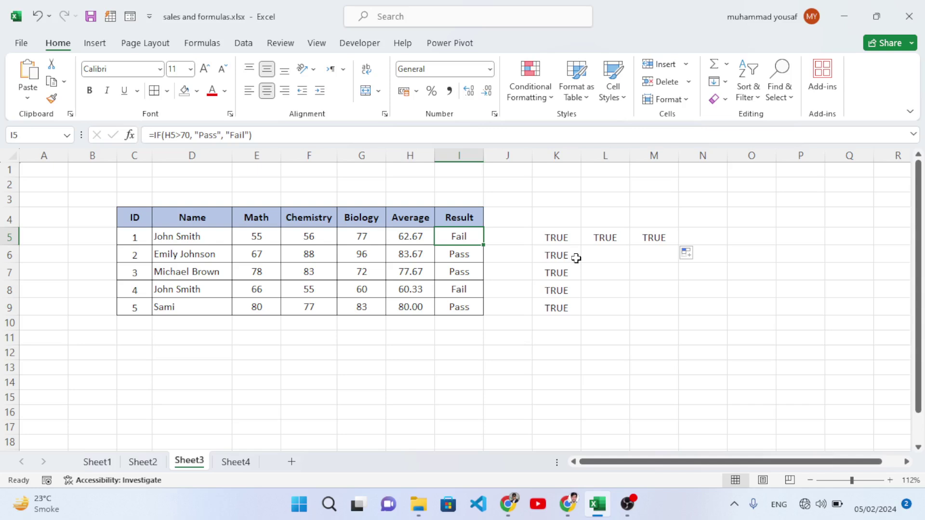
Change the K5 formula to lock only the column, so it reads =$I5="Fail"
click(560, 238)
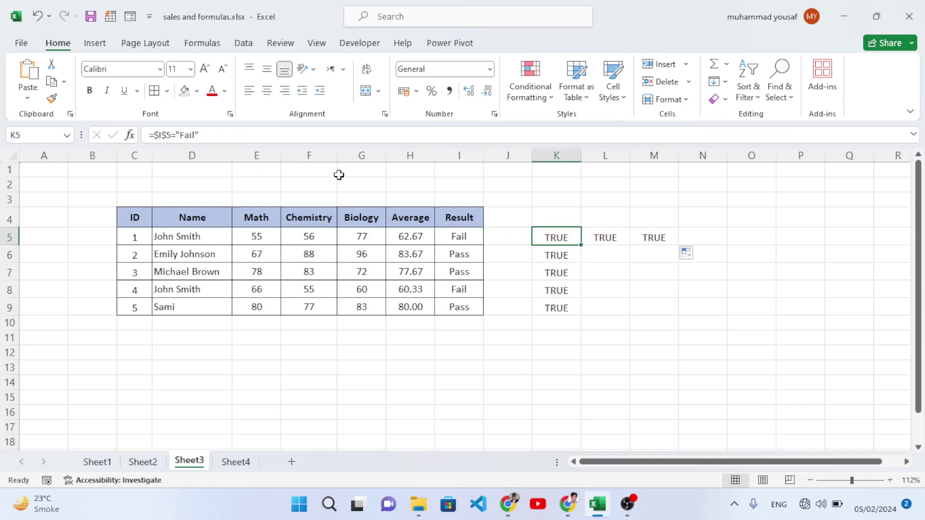
click(170, 133)
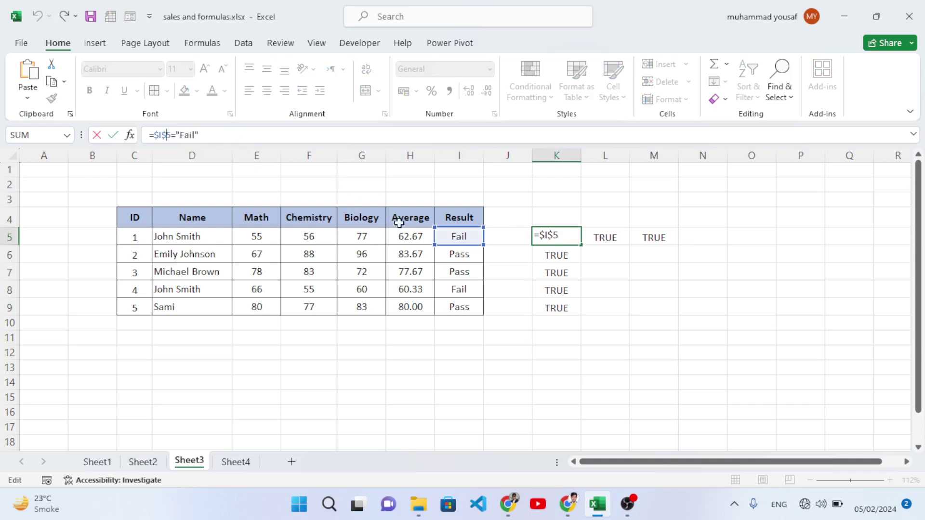
key(BackSpace)
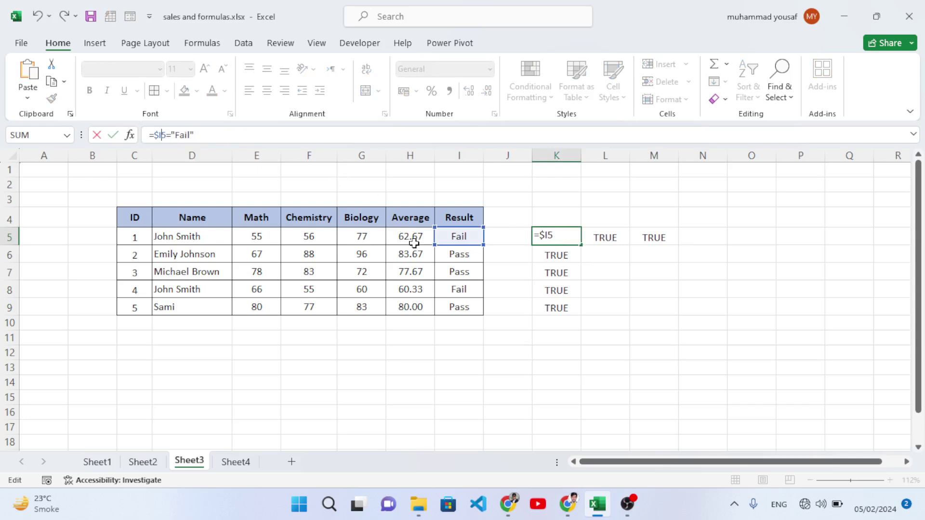
key(Return)
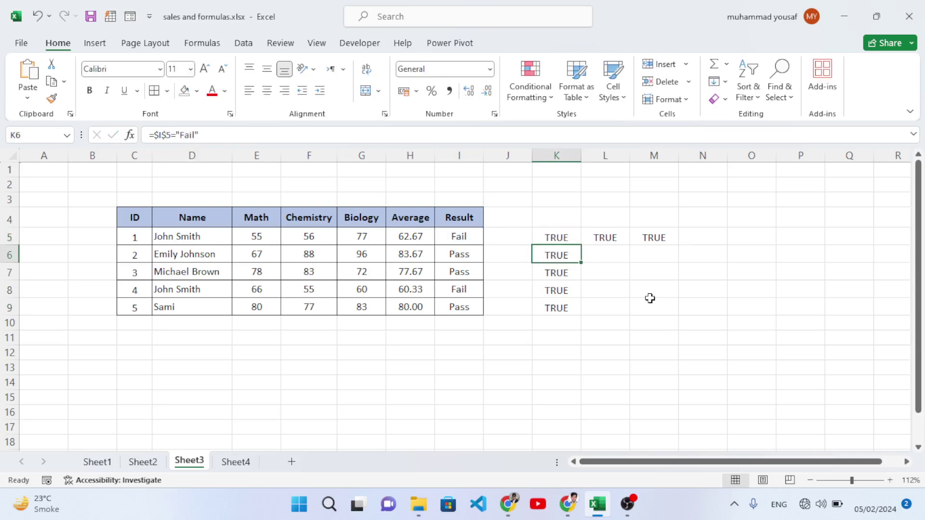
Fill the column-locked formula from K5 down through K9 and inspect the row reference in each copy
click(552, 238)
drag(581, 246, 580, 309)
click(554, 271)
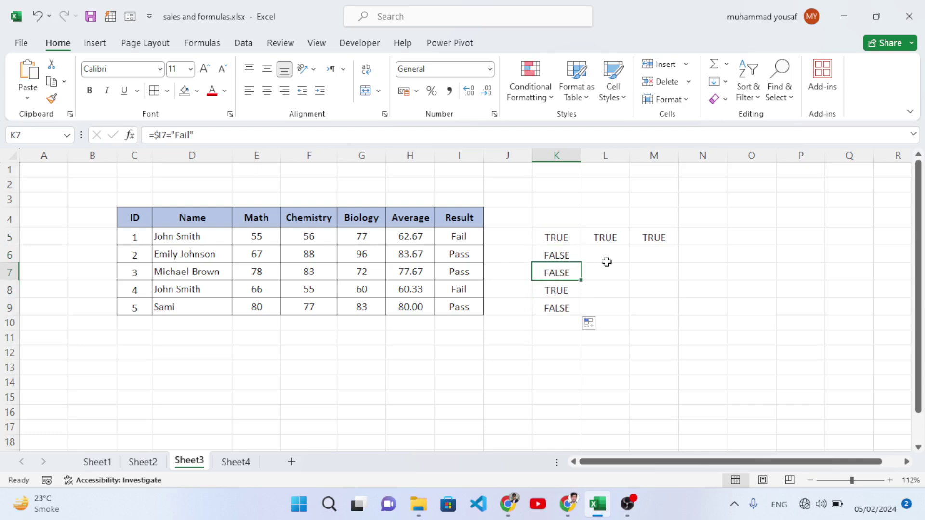
click(560, 291)
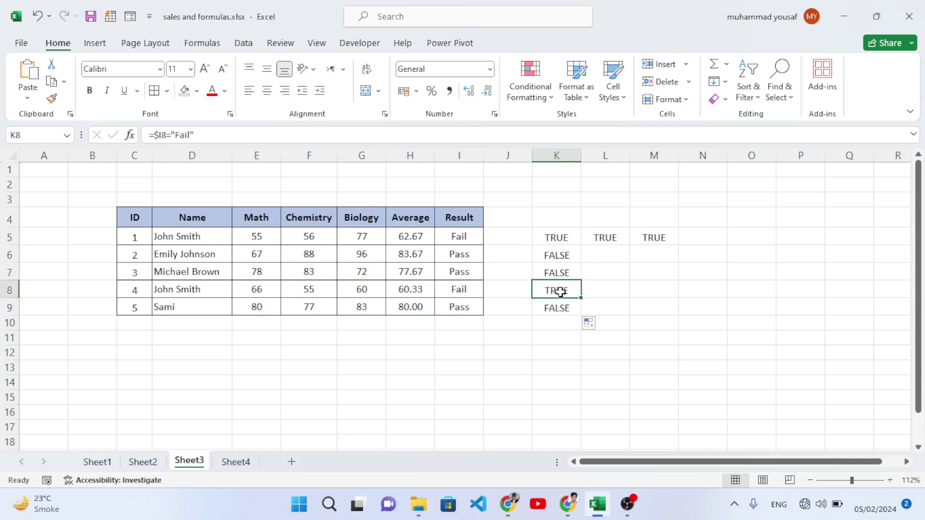
click(558, 238)
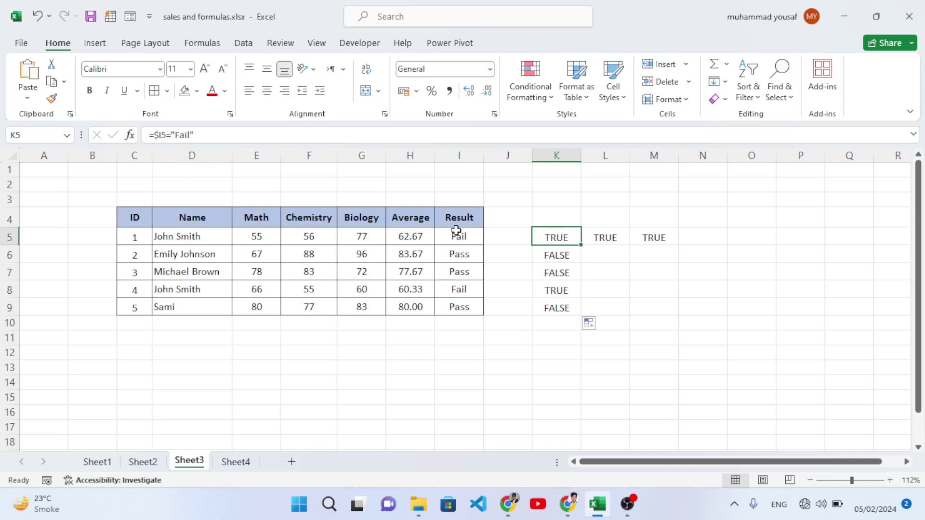
click(544, 254)
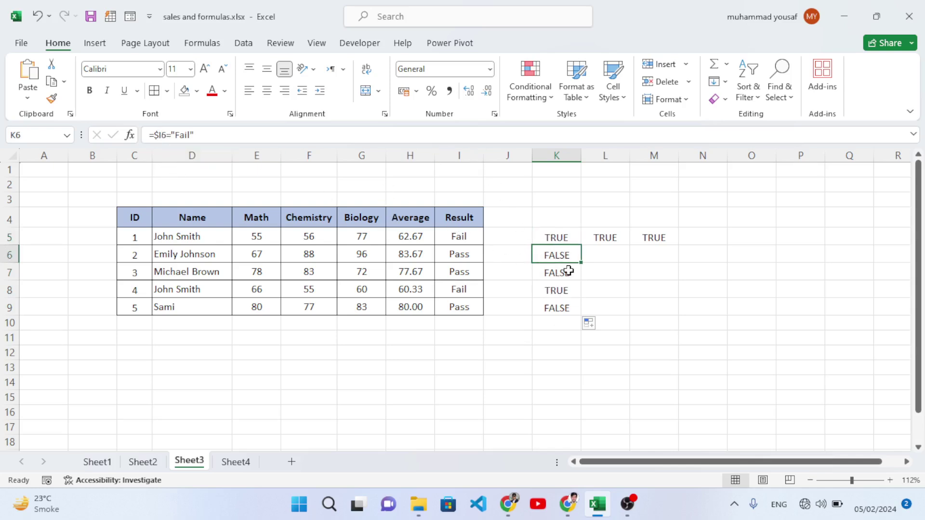
click(563, 270)
click(563, 288)
click(564, 306)
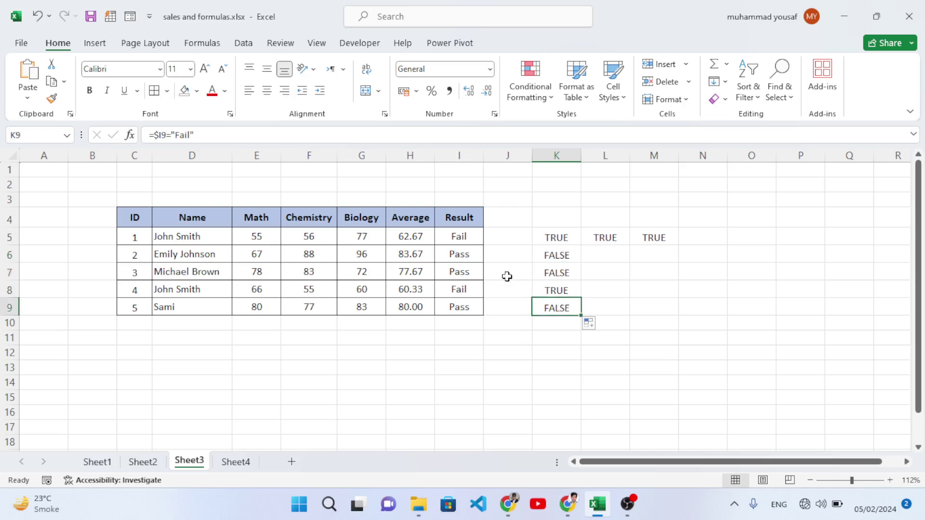
Fill the column-locked formula from K5 across through M5 and compare the copies' references with cell I5
click(561, 240)
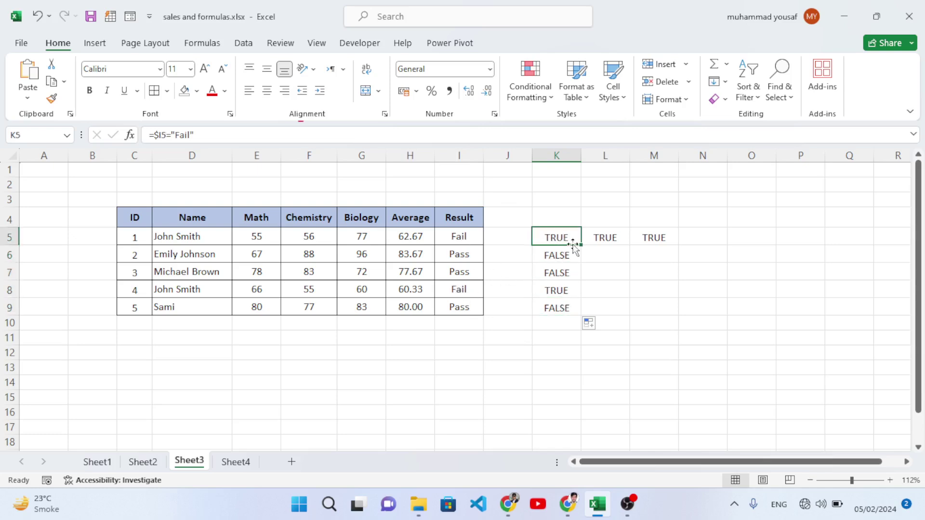
drag(582, 246, 661, 247)
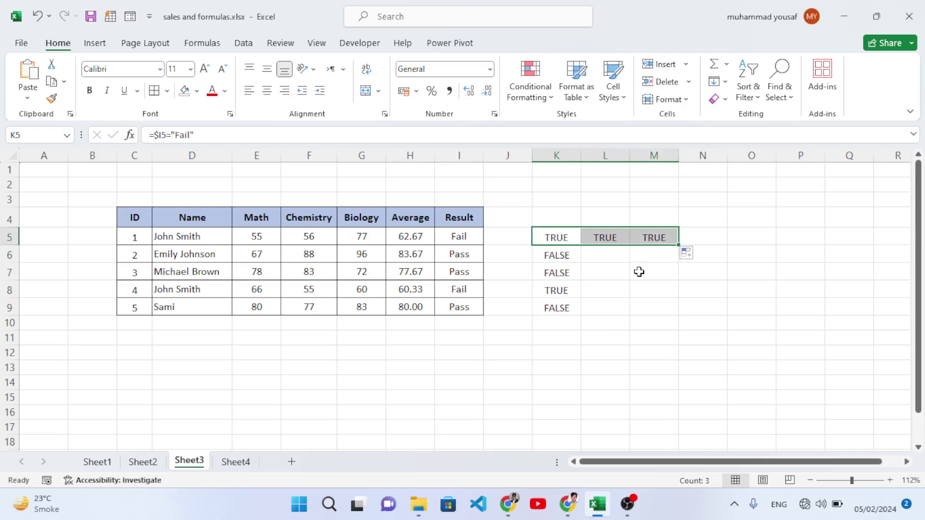
click(618, 265)
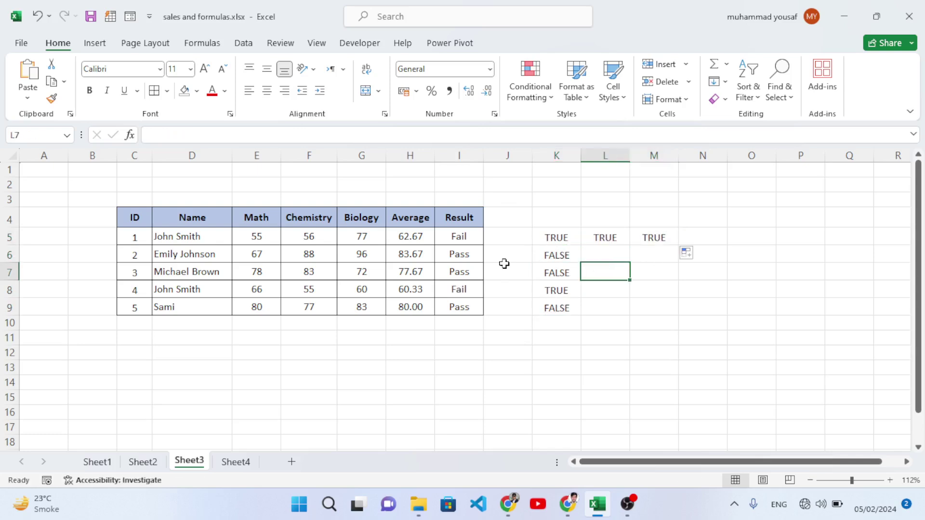
click(459, 239)
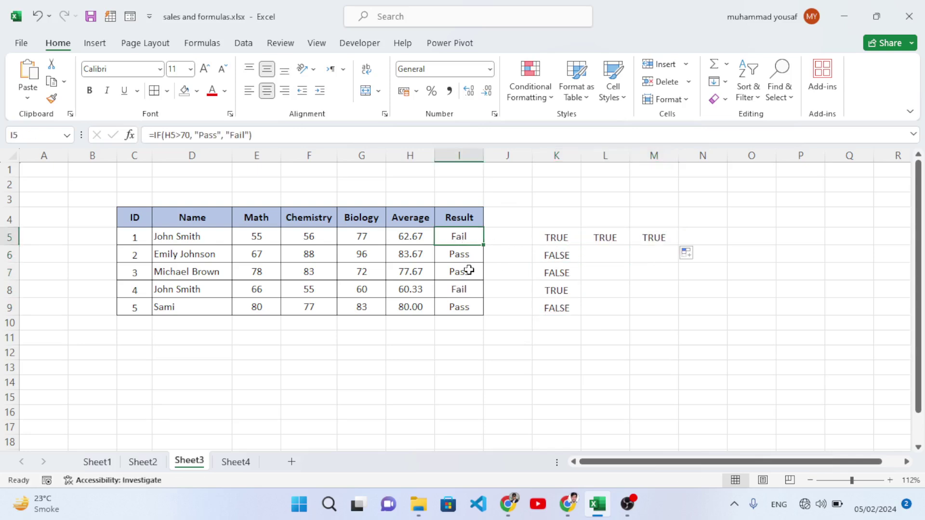
click(572, 235)
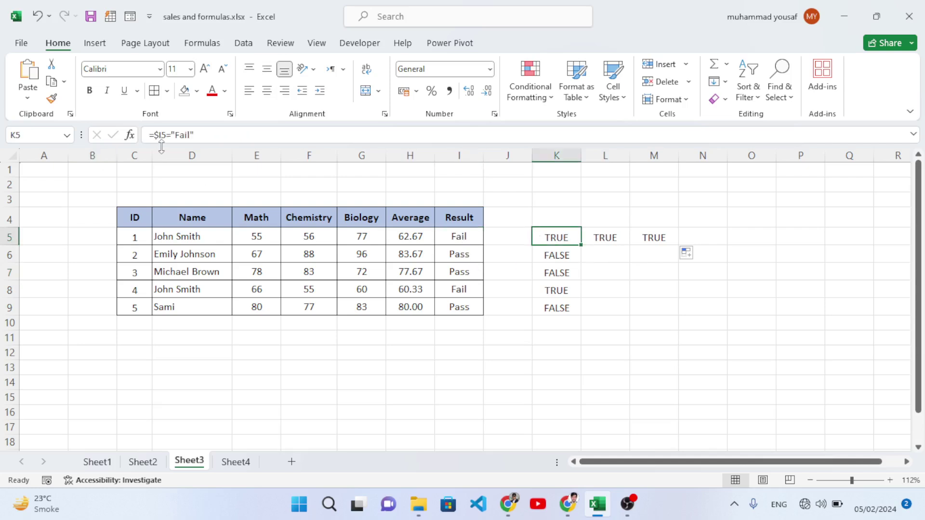
click(597, 235)
click(657, 240)
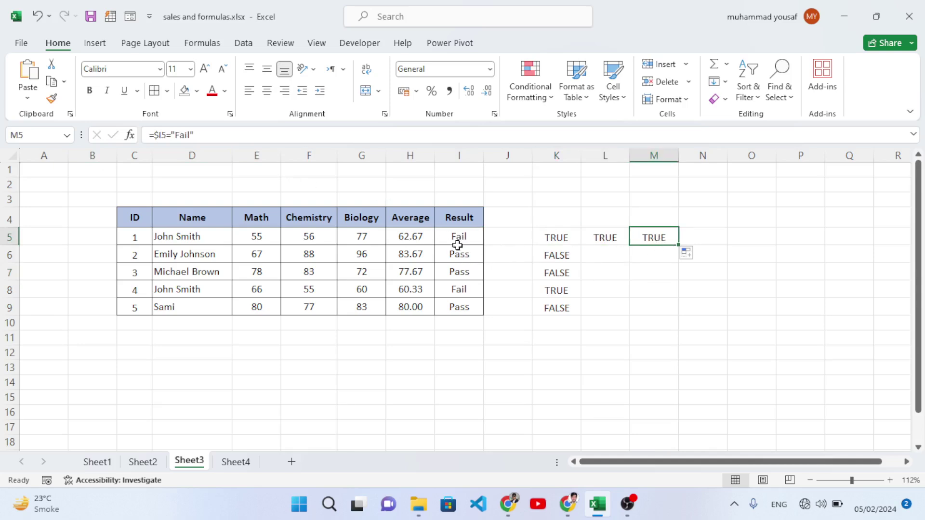
drag(551, 239, 848, 239)
click(820, 239)
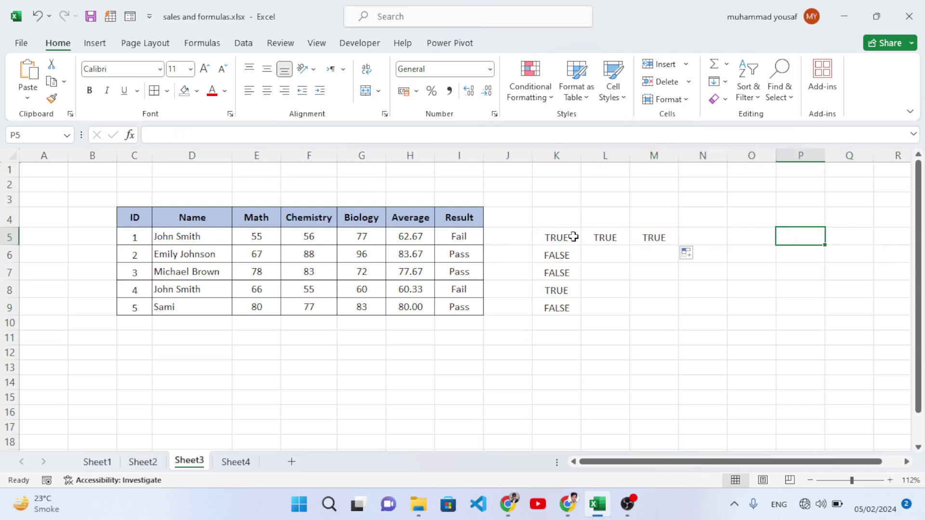
click(453, 239)
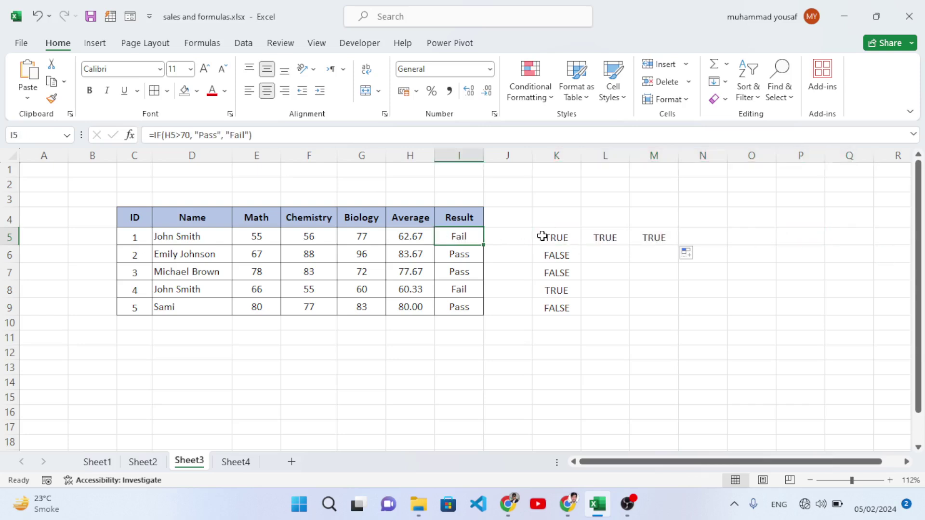
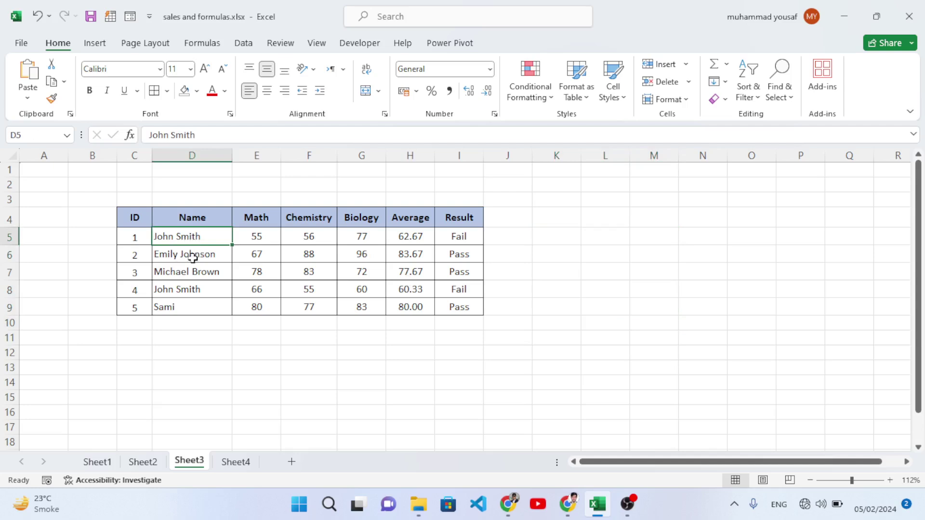
Create a formula-based conditional formatting rule for the names in D5:D9 using =$I5="Fail"
drag(193, 240, 200, 304)
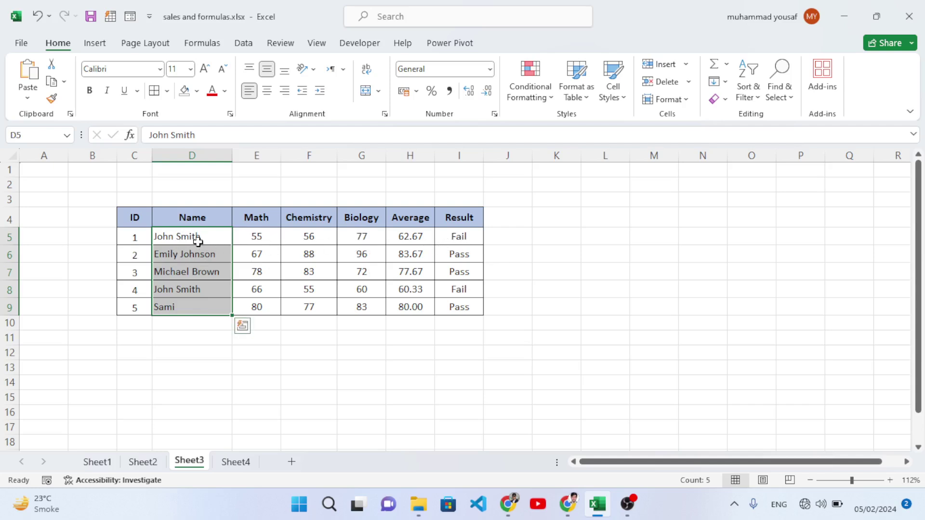
click(534, 94)
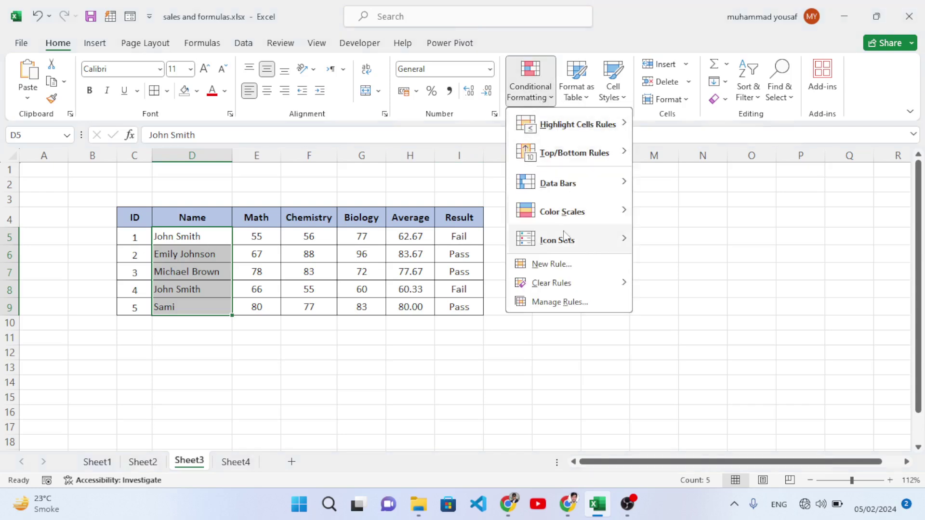
click(560, 265)
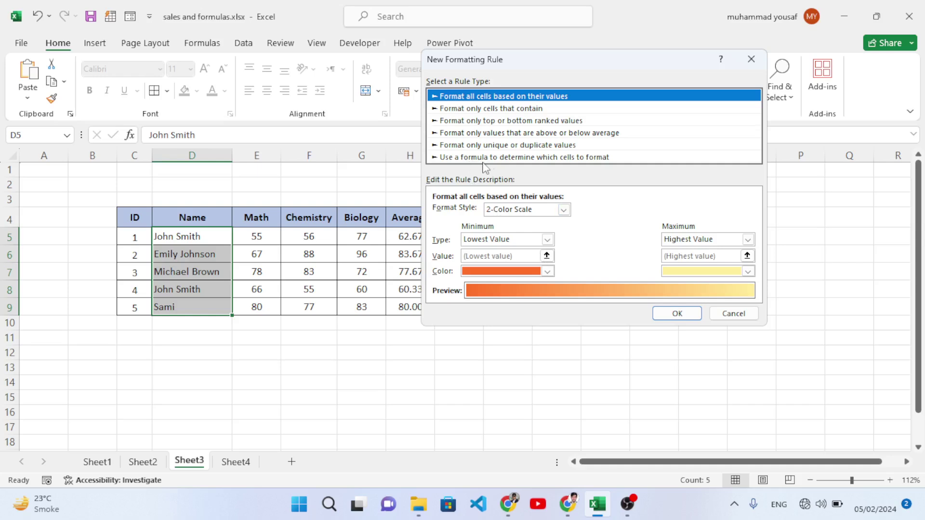
click(548, 158)
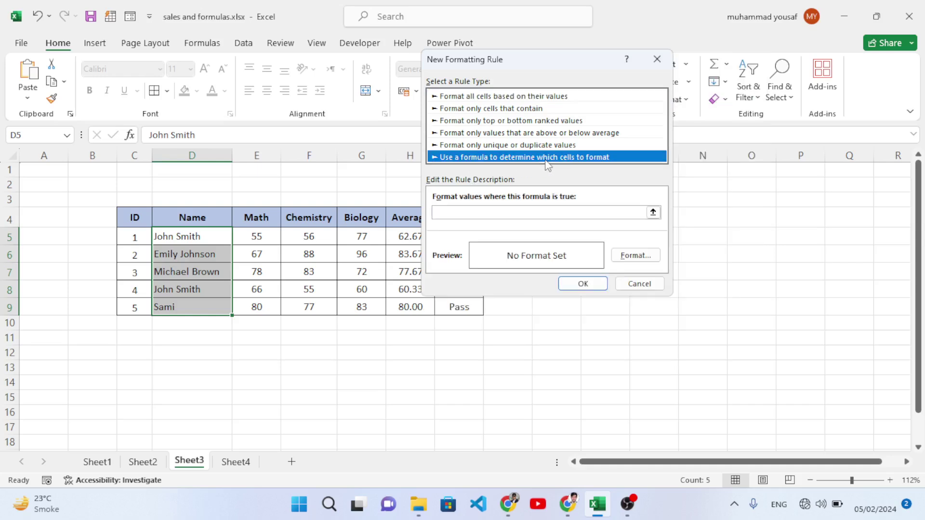
click(489, 212)
drag(533, 68, 650, 93)
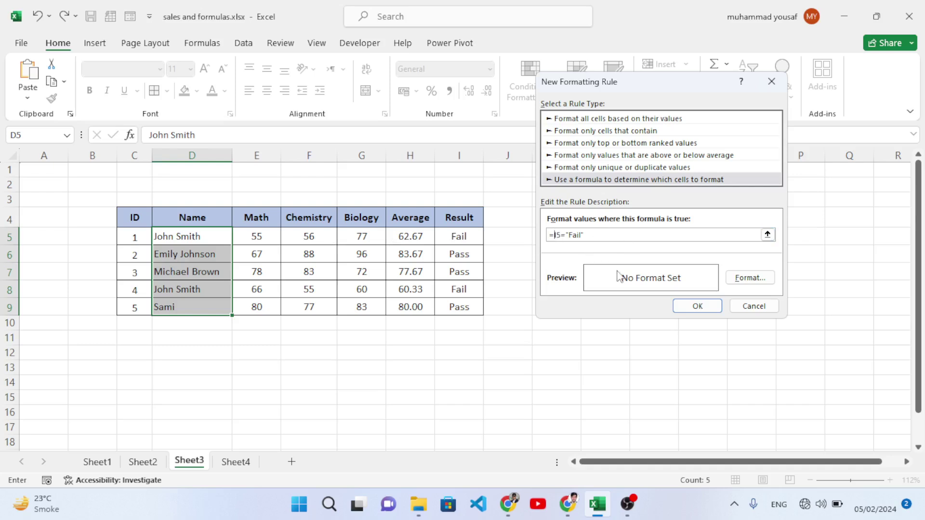
text($)
Give the new rule a red background fill and apply it to the names
click(746, 278)
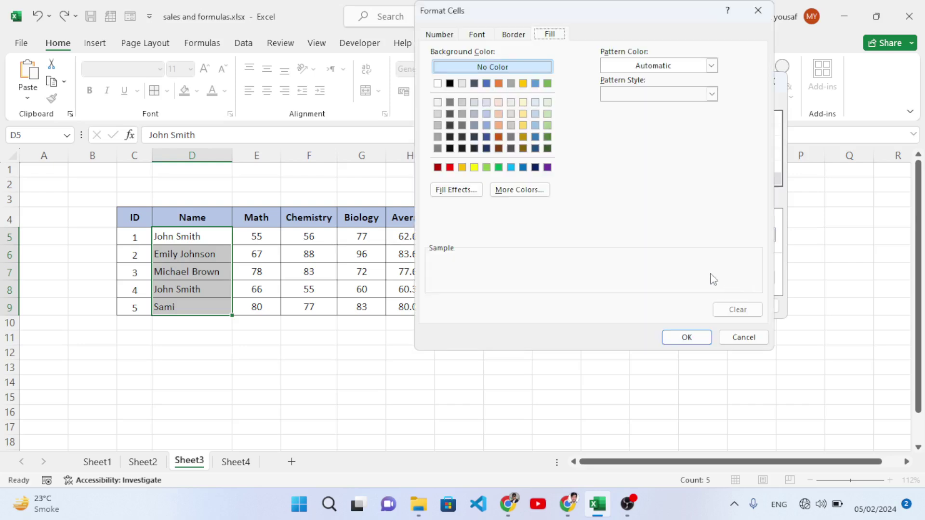
click(449, 167)
click(687, 338)
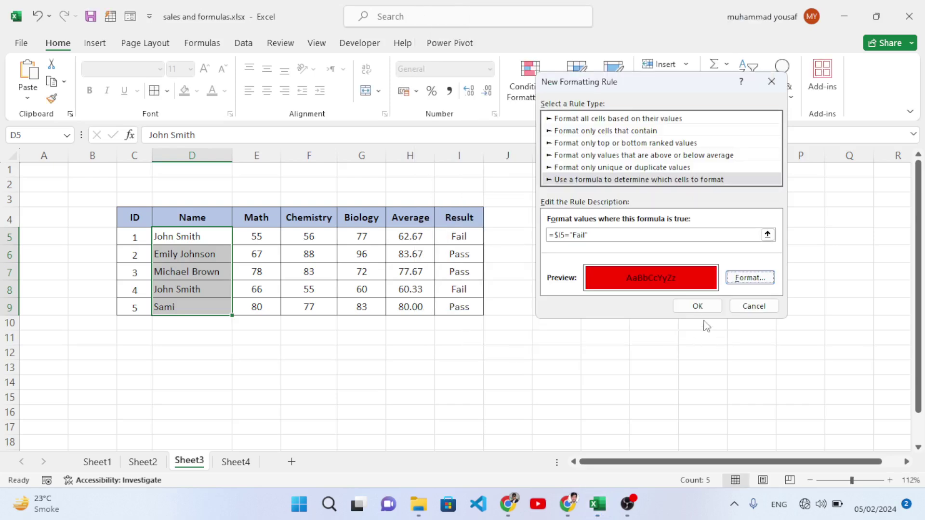
click(694, 306)
Check the red-filled names in the Name column against the Fail entries in the Result column
click(212, 286)
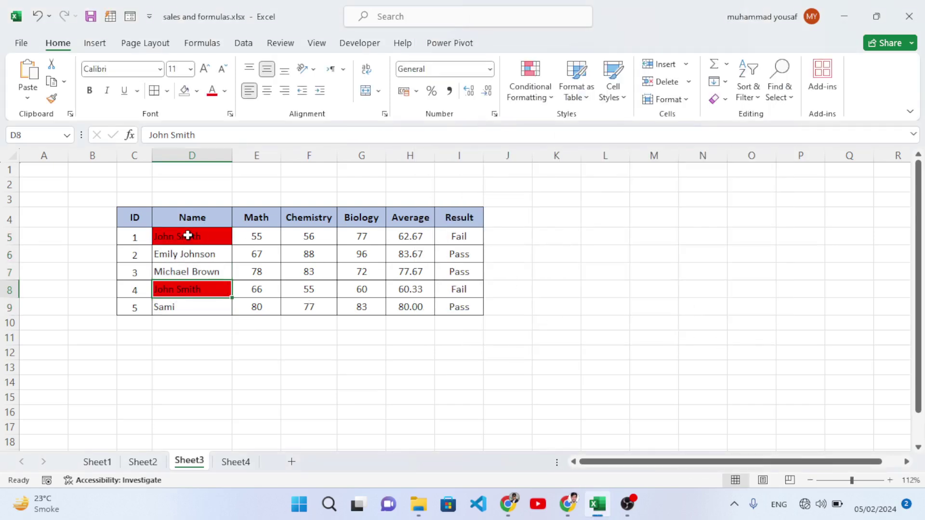
click(459, 290)
click(462, 237)
click(452, 288)
click(458, 237)
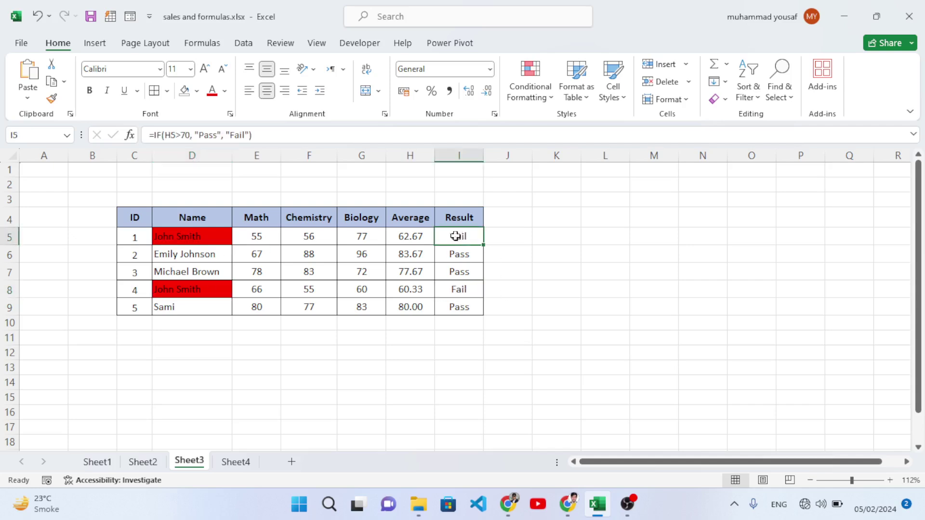
click(201, 239)
click(204, 288)
click(249, 291)
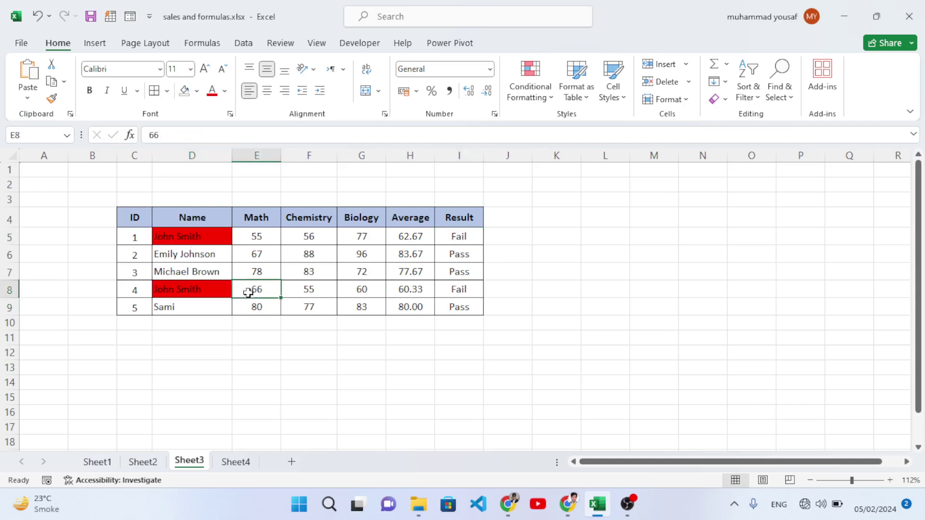
Clear the conditional formatting rules from the entire sheet
click(201, 235)
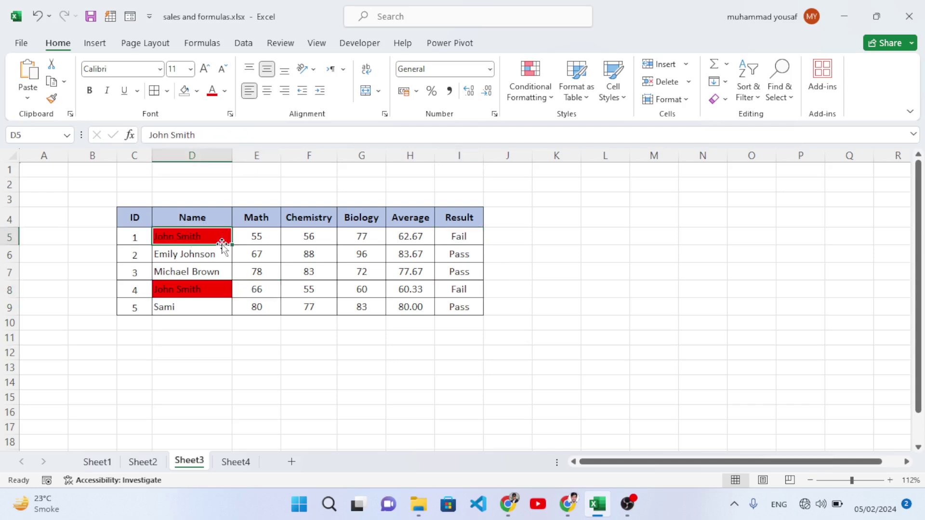
click(717, 99)
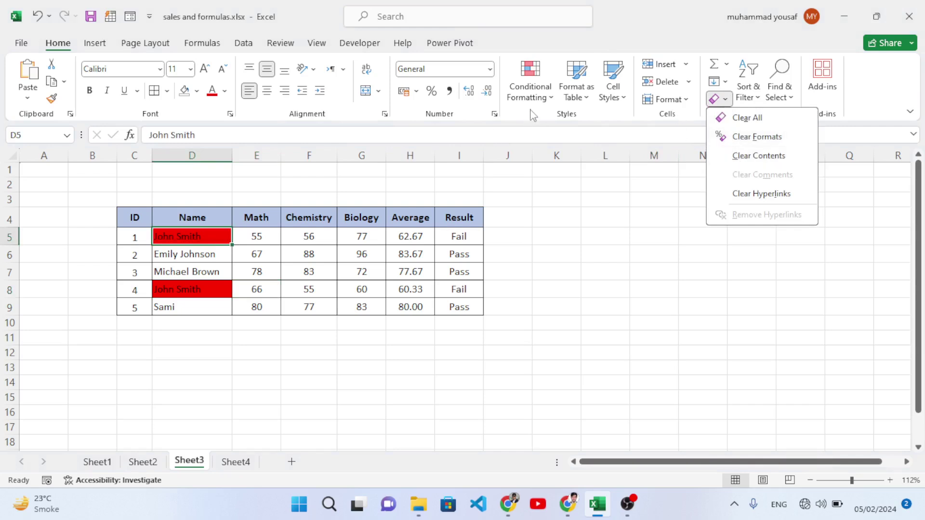
click(530, 92)
mouse_move(594, 282)
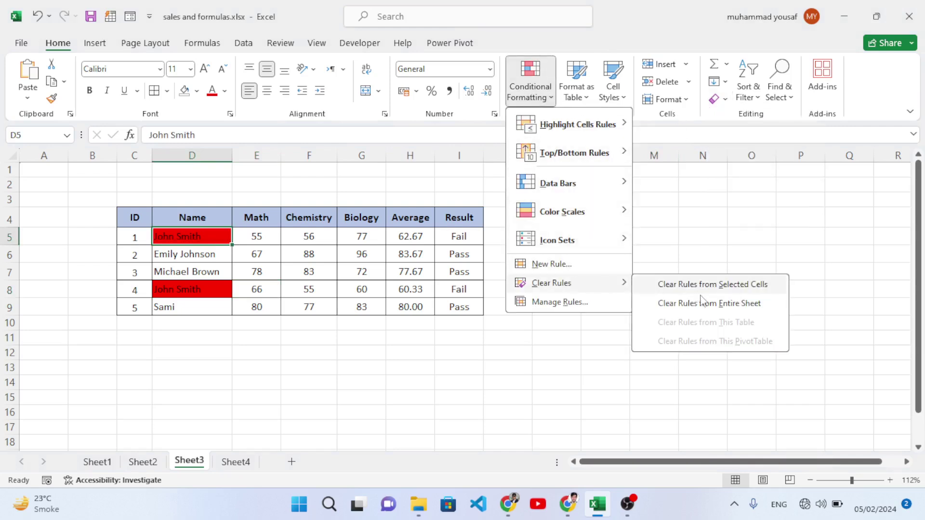
click(703, 303)
click(330, 275)
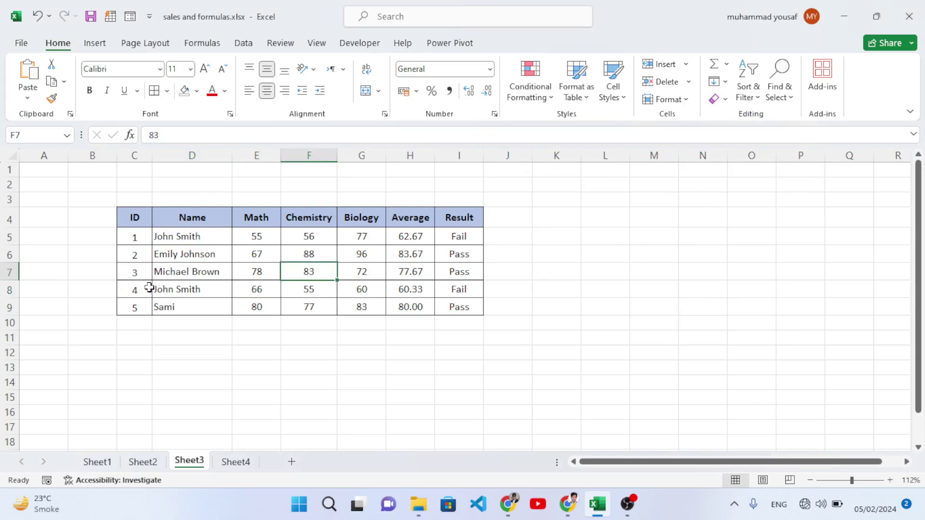
drag(138, 291, 457, 300)
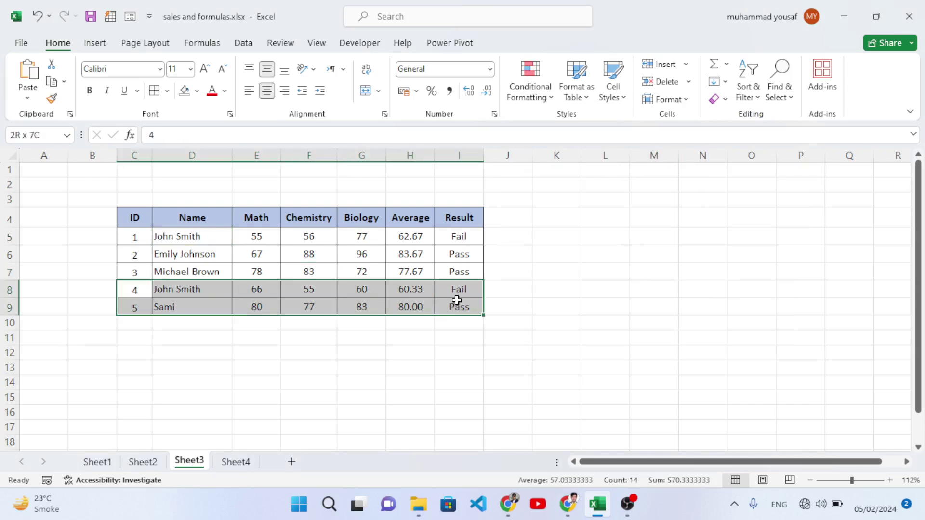
click(396, 304)
drag(147, 307, 456, 308)
click(367, 308)
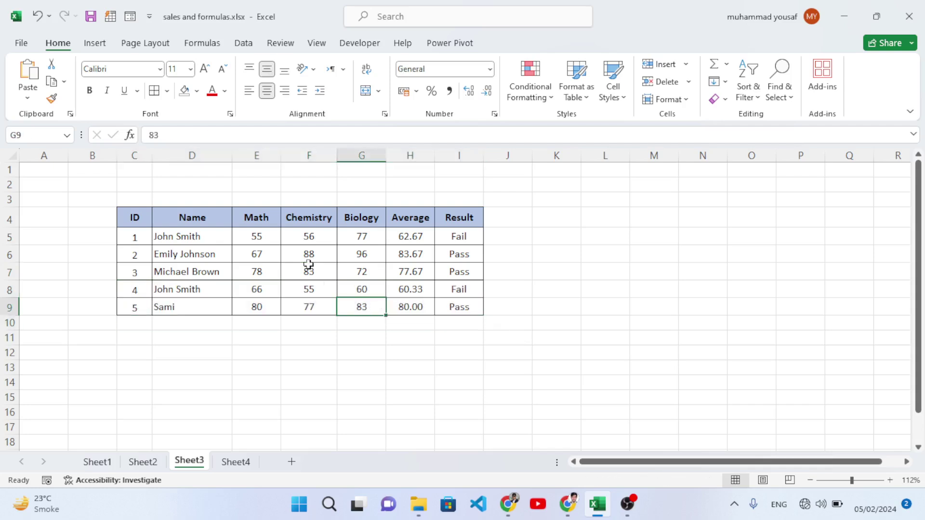
click(274, 265)
Create a formula-based conditional formatting rule for all table rows in C5:I9 using =$I5="Pass"
drag(135, 238, 453, 308)
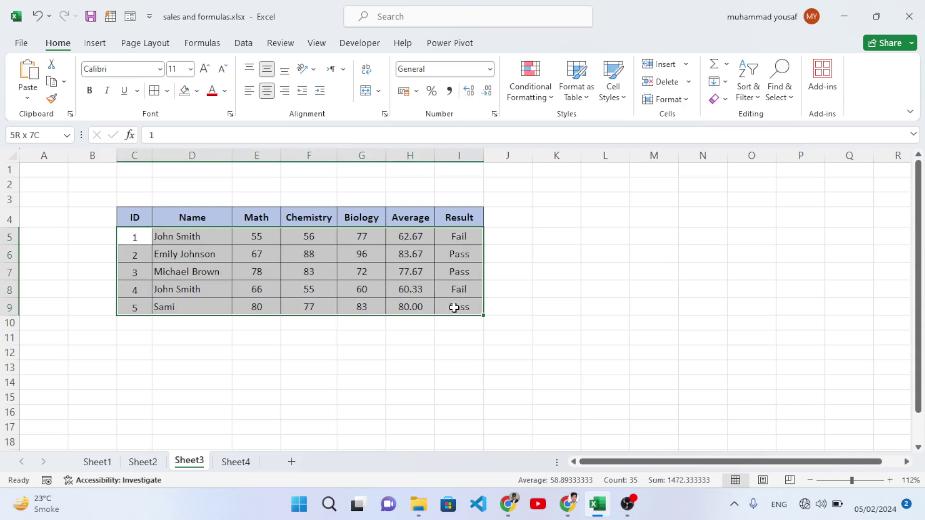
click(531, 94)
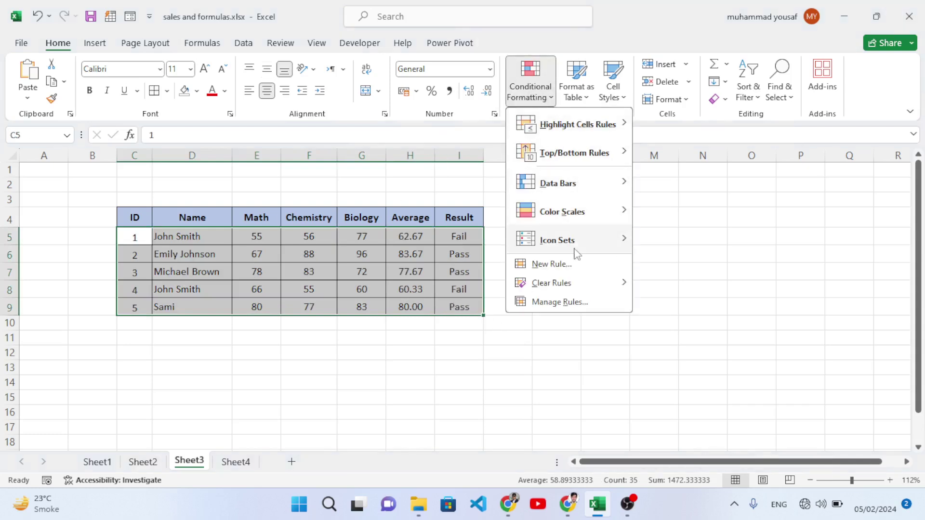
click(554, 264)
click(556, 166)
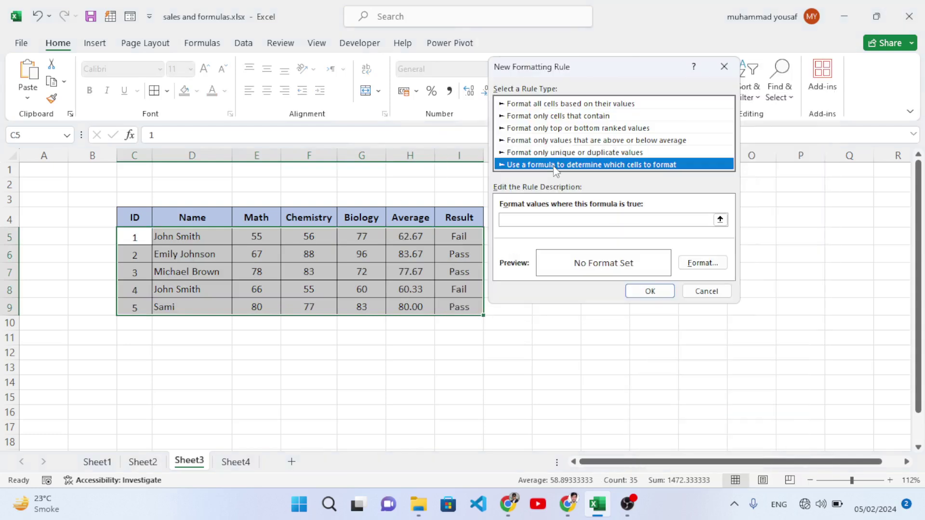
click(568, 220)
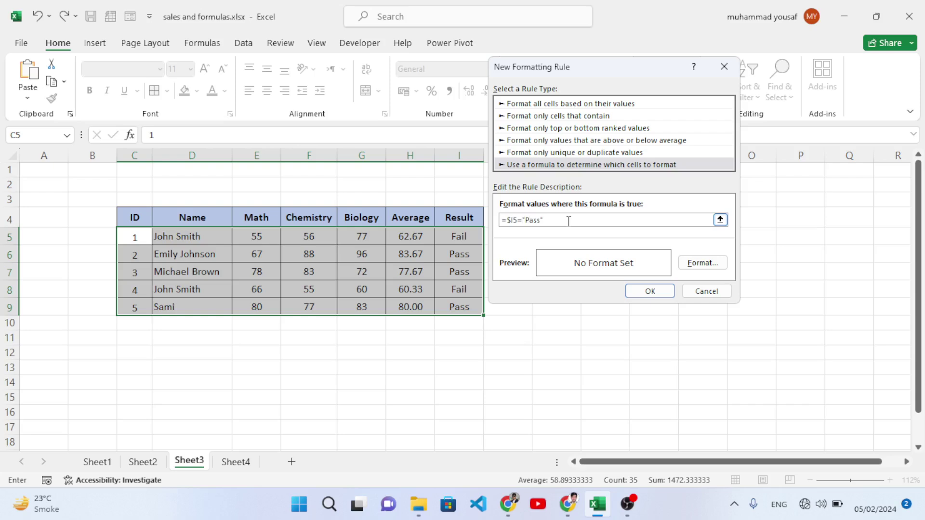
Give the Pass rule a light green background fill and apply it to the table rows
click(702, 263)
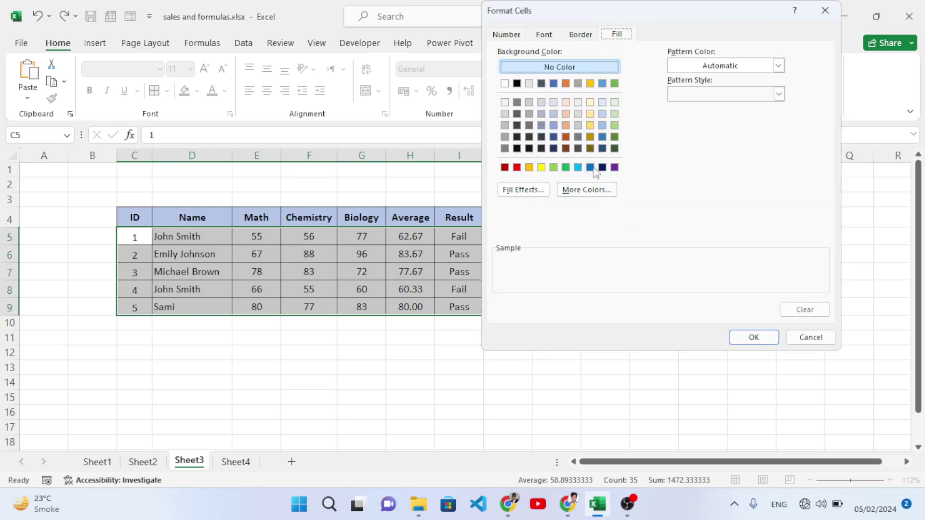
click(613, 137)
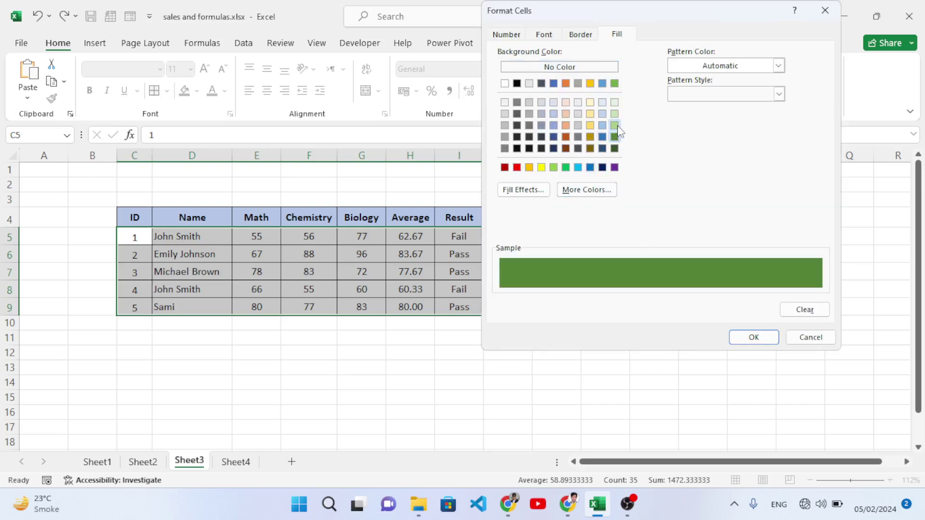
click(613, 126)
click(743, 340)
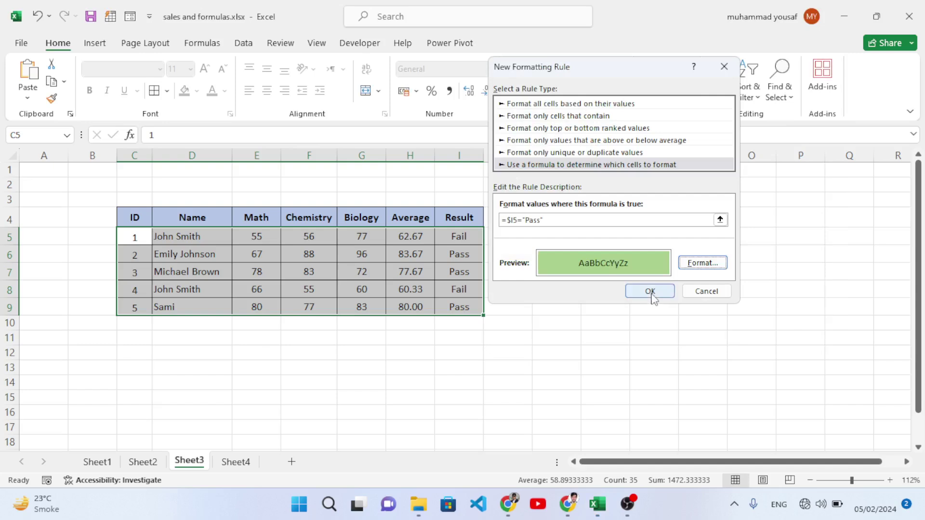
click(649, 289)
Check the green-filled table rows against the Pass entries in the Result column
click(439, 272)
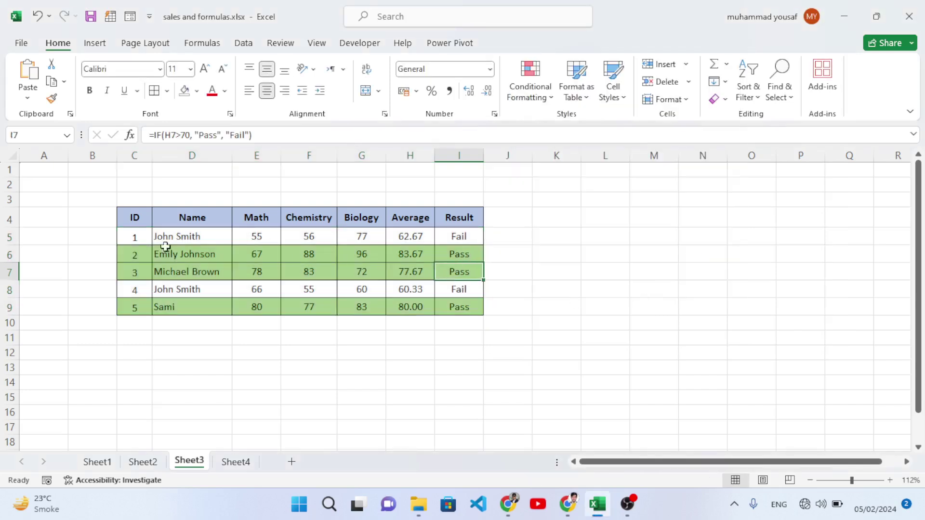
click(139, 256)
drag(139, 256, 450, 272)
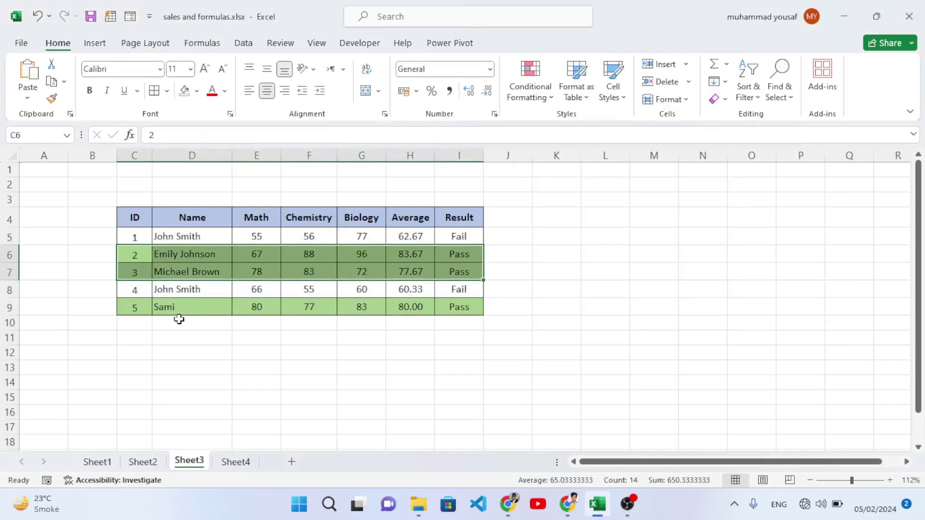
drag(137, 309, 469, 310)
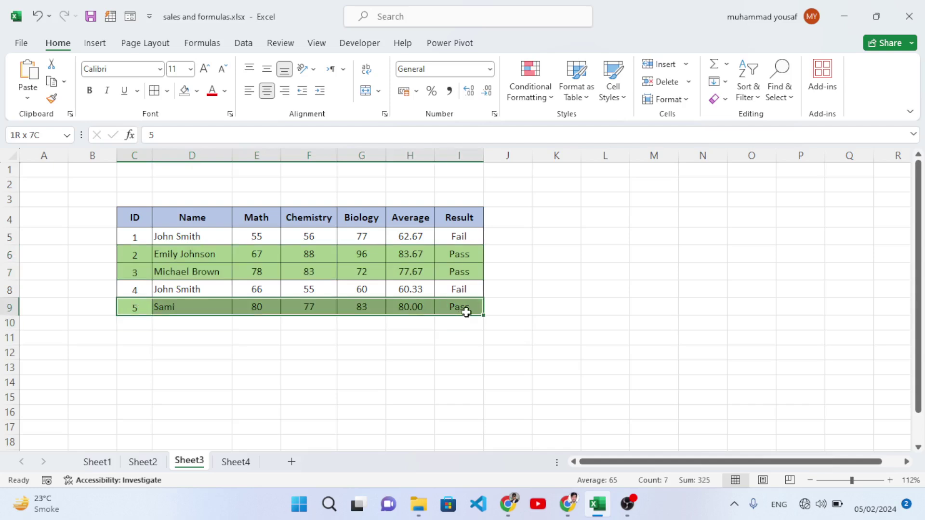
click(417, 311)
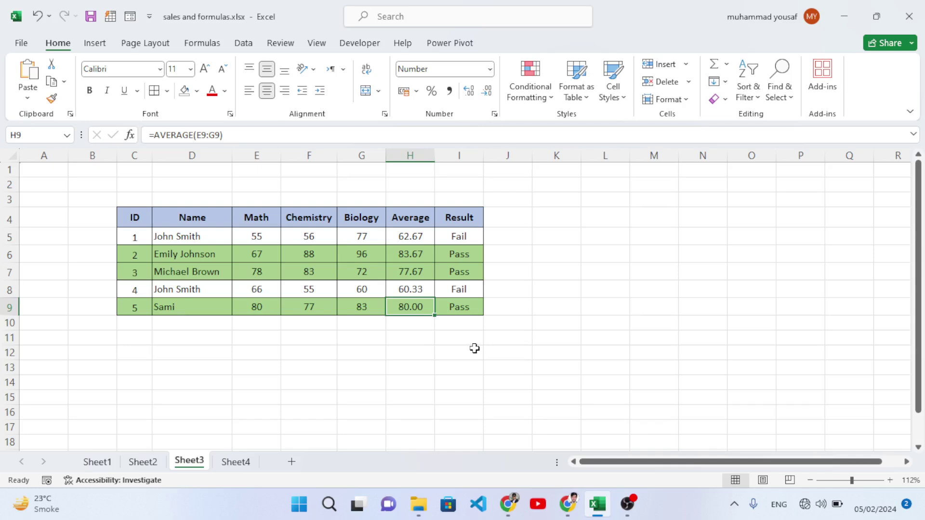
click(688, 518)
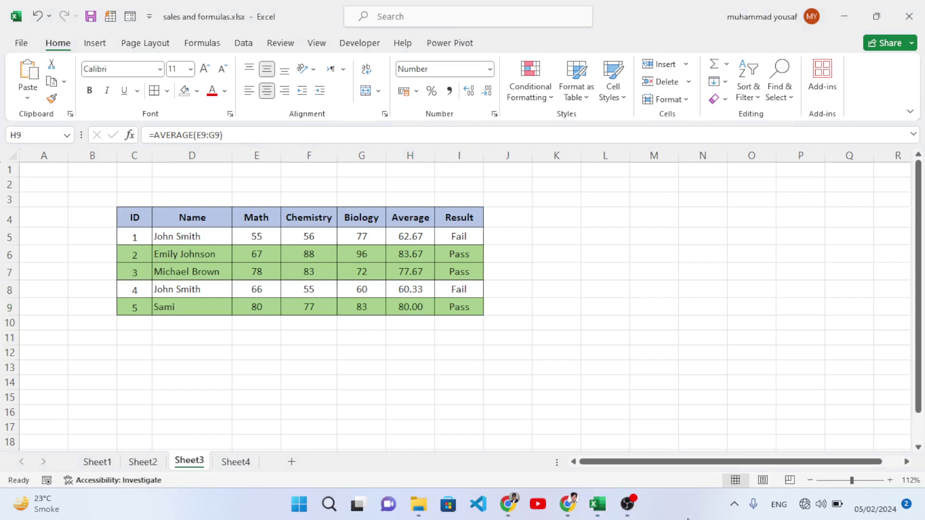